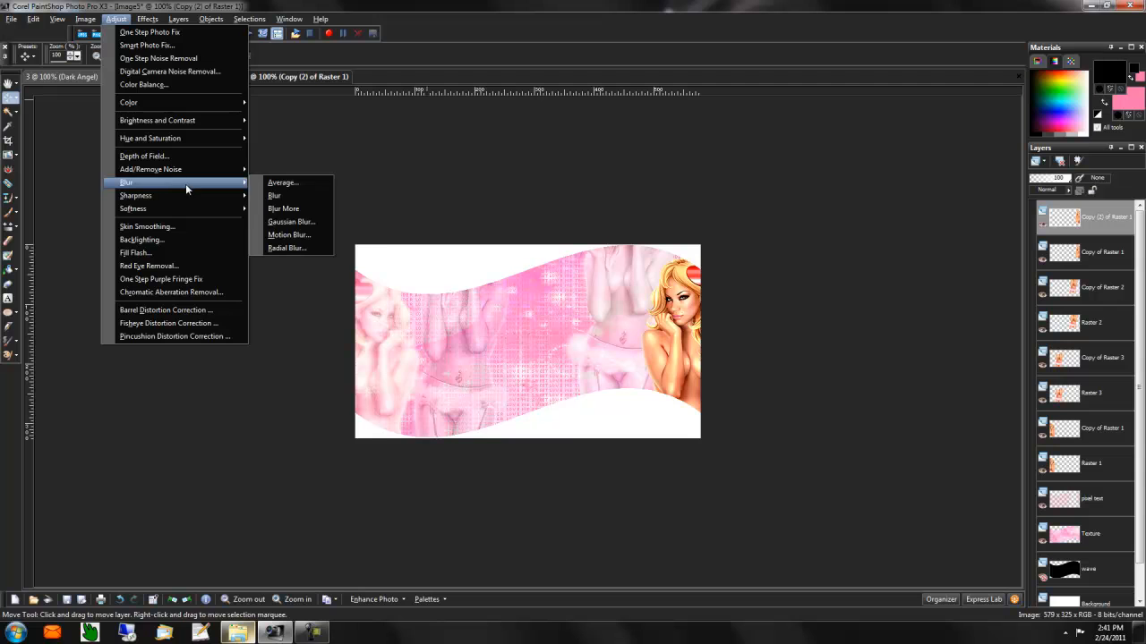
Step: Apply a Gaussian Blur to the Copy (2) of Raster 1 layer
click(289, 223)
click(338, 411)
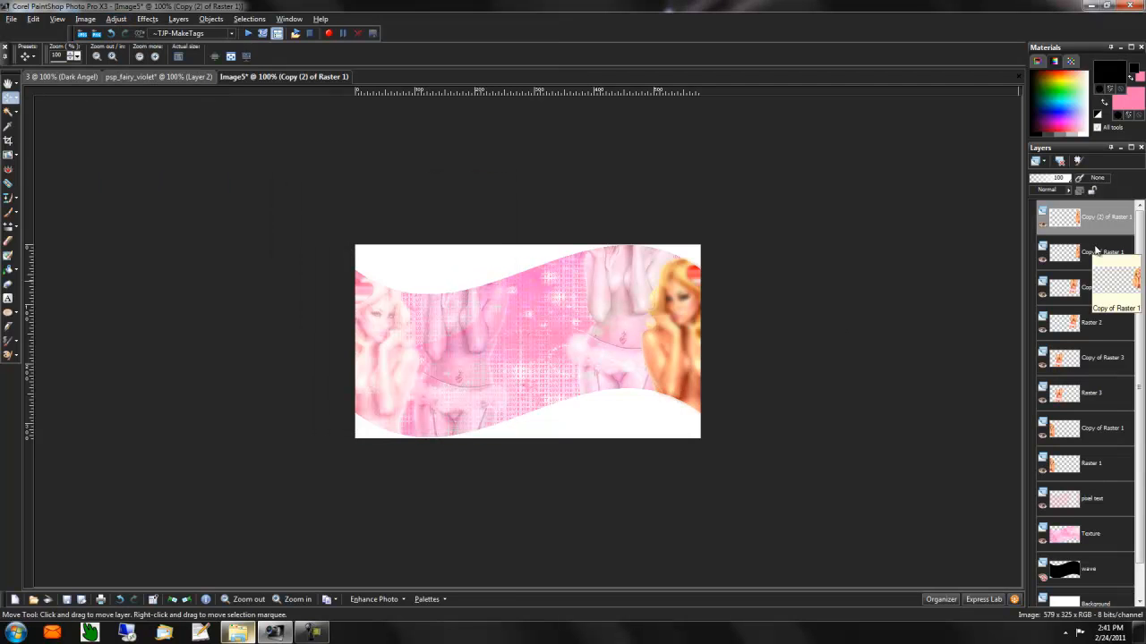
Step: Set the Copy of Raster 1 layer directly below to Luminance (Legacy) blending and reduce its opacity to roughly half
click(1076, 253)
click(1056, 191)
click(1065, 343)
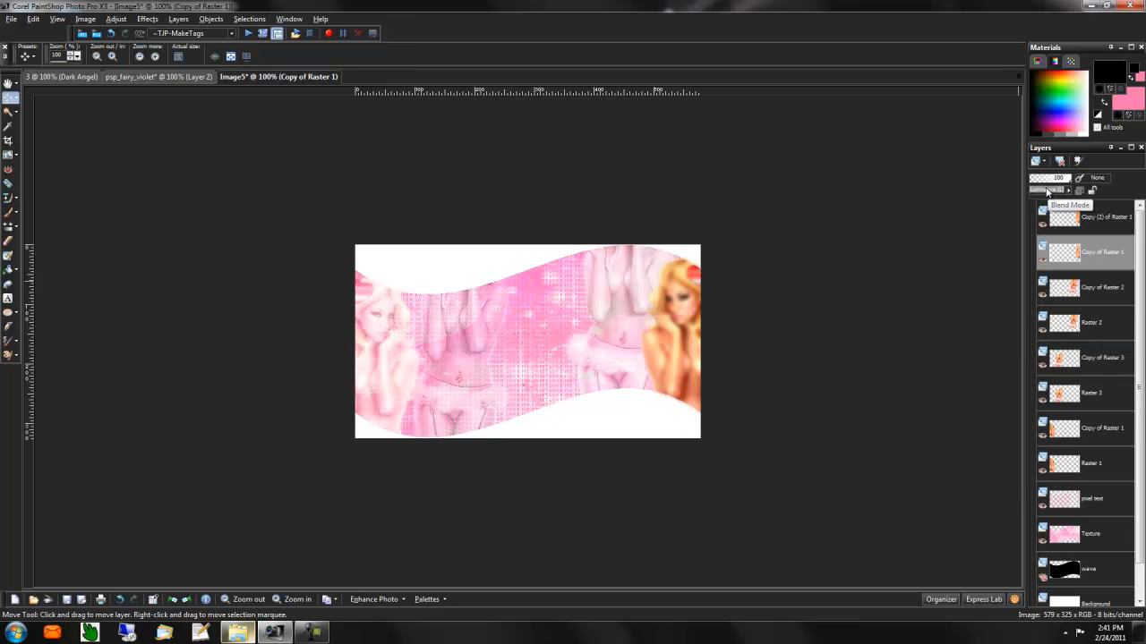
click(1048, 179)
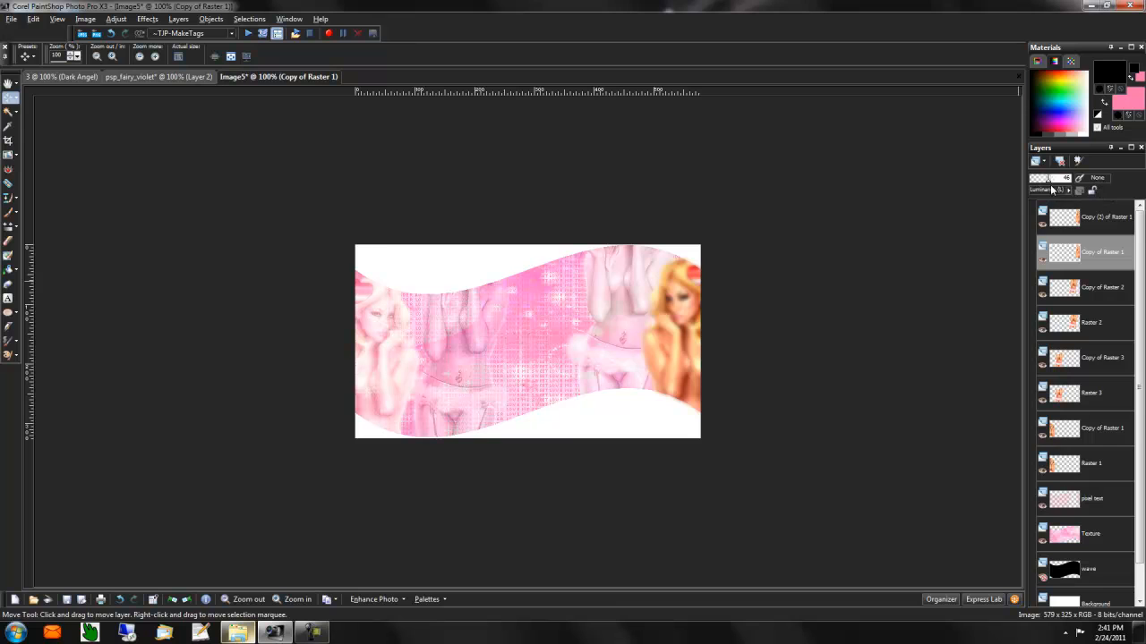
Step: Set the blend mode of the Copy (2) of Raster 1 layer to Screen
click(1086, 216)
click(1063, 191)
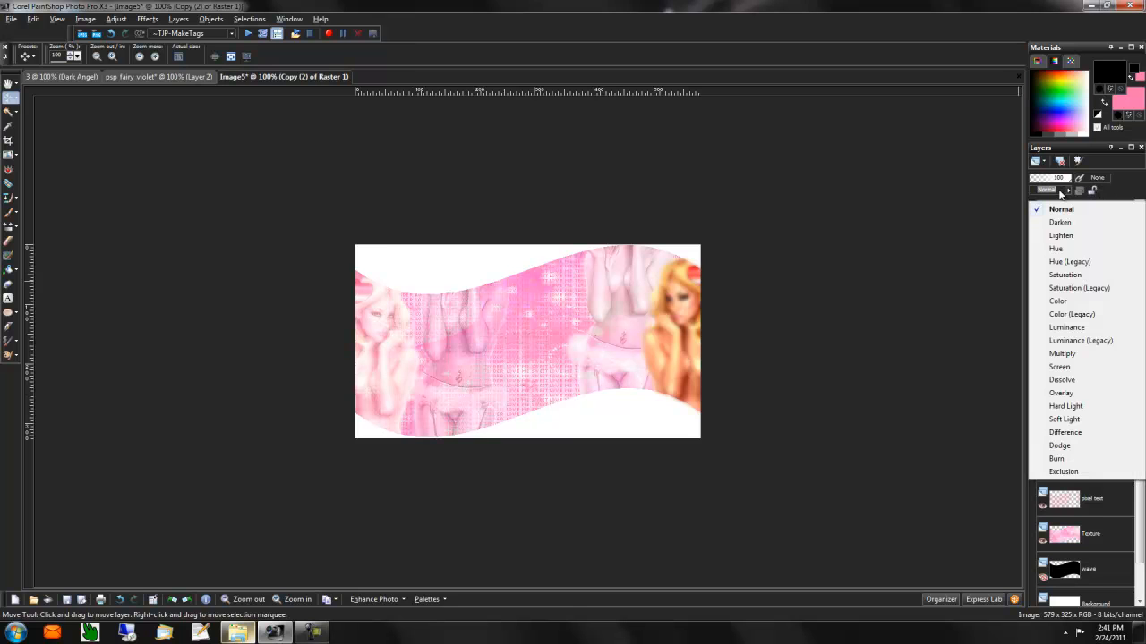
click(1075, 370)
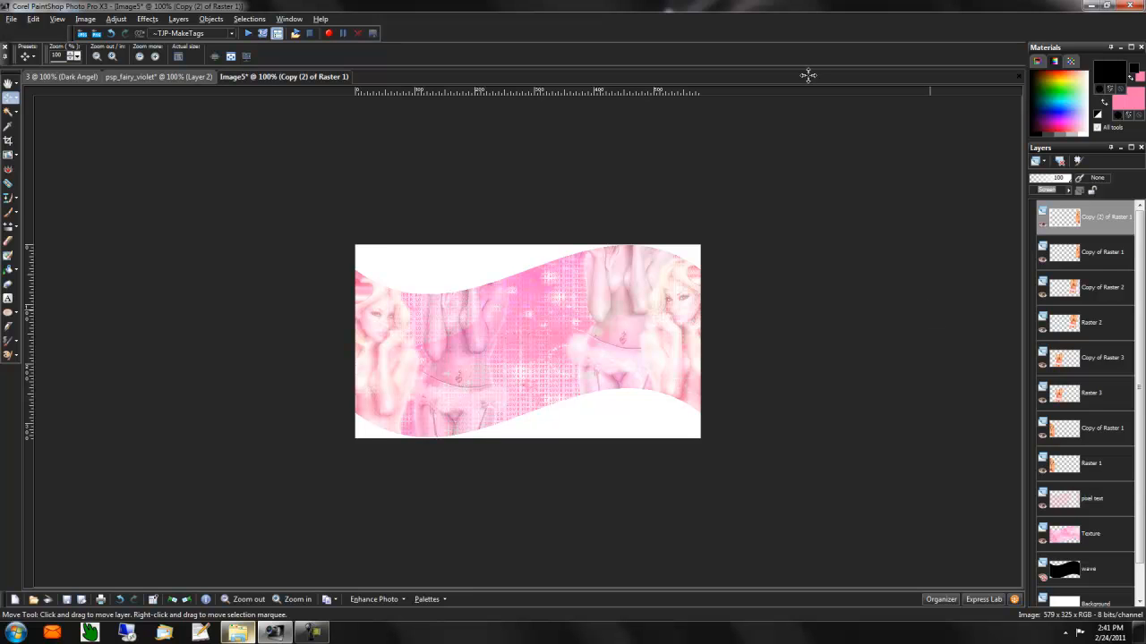
Step: In the psp_fairy_violet image, show the fairy wings layer and hide the white Background layer
click(90, 77)
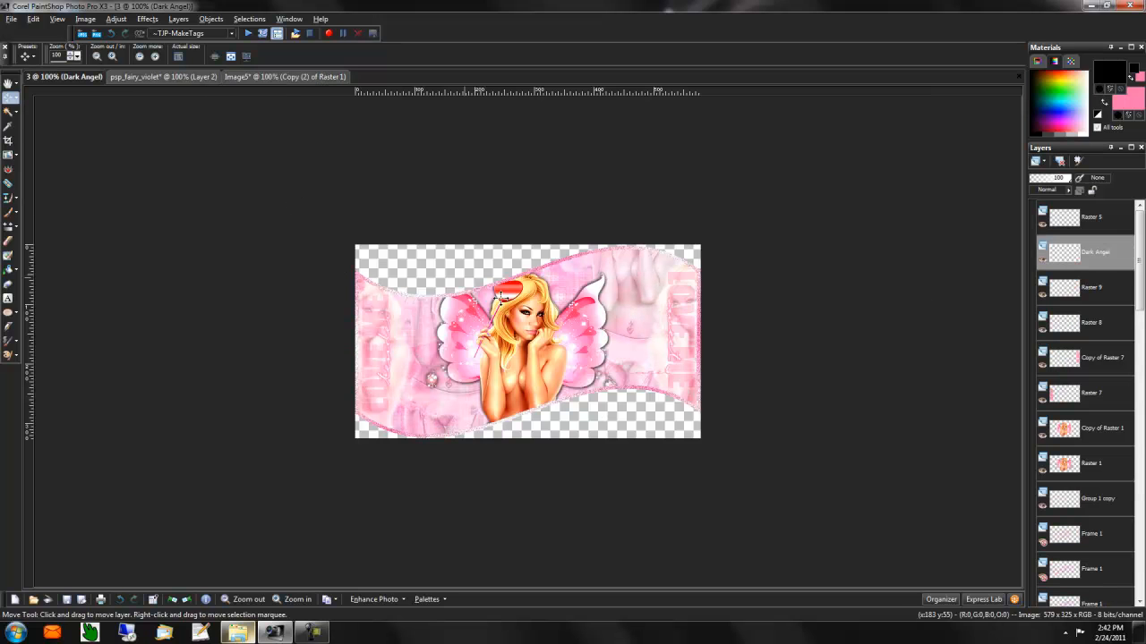
click(153, 76)
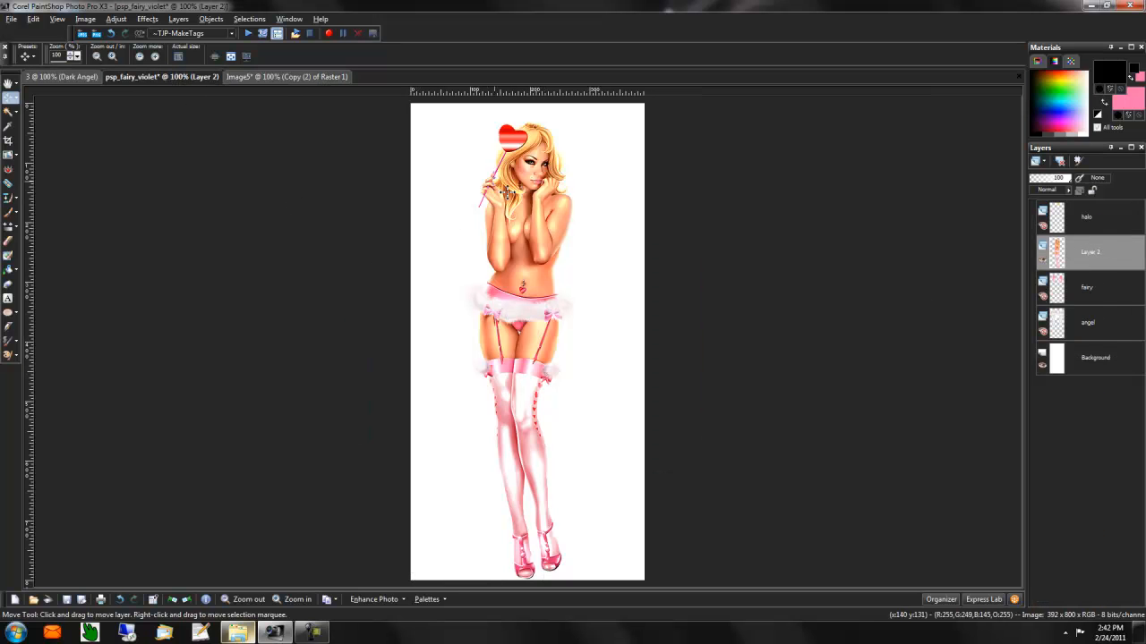
click(1044, 297)
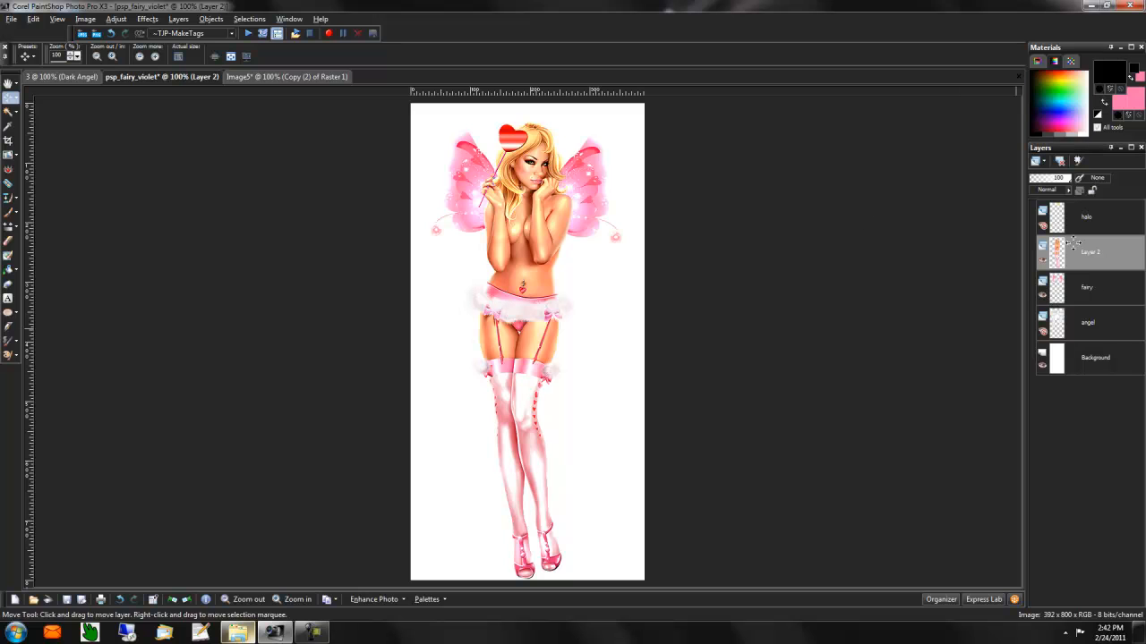
click(35, 22)
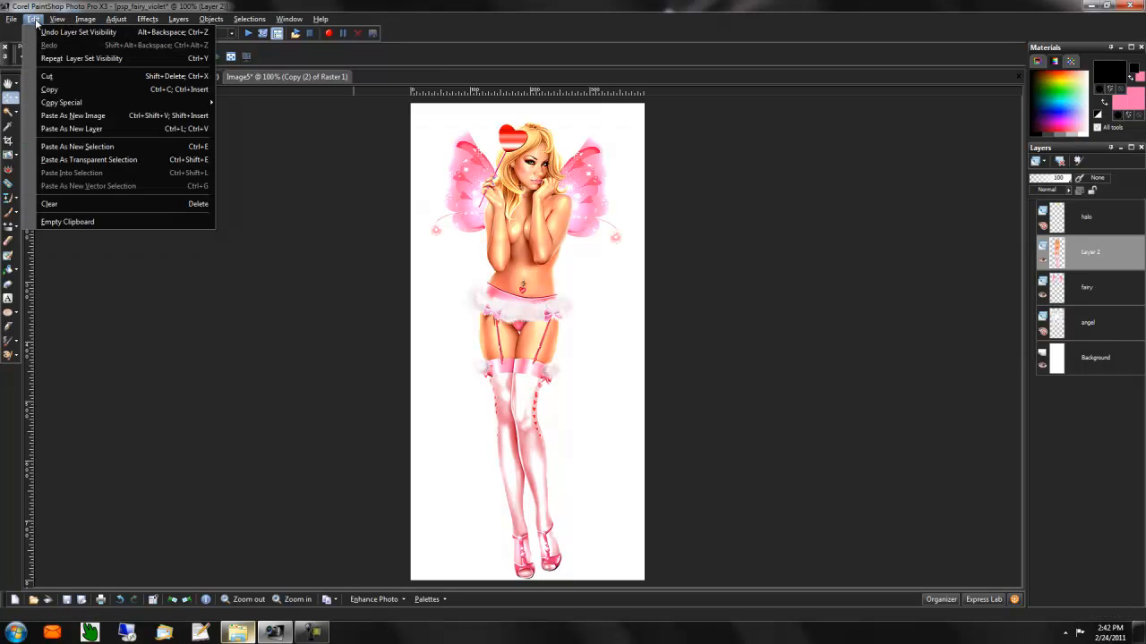
click(835, 349)
click(1042, 365)
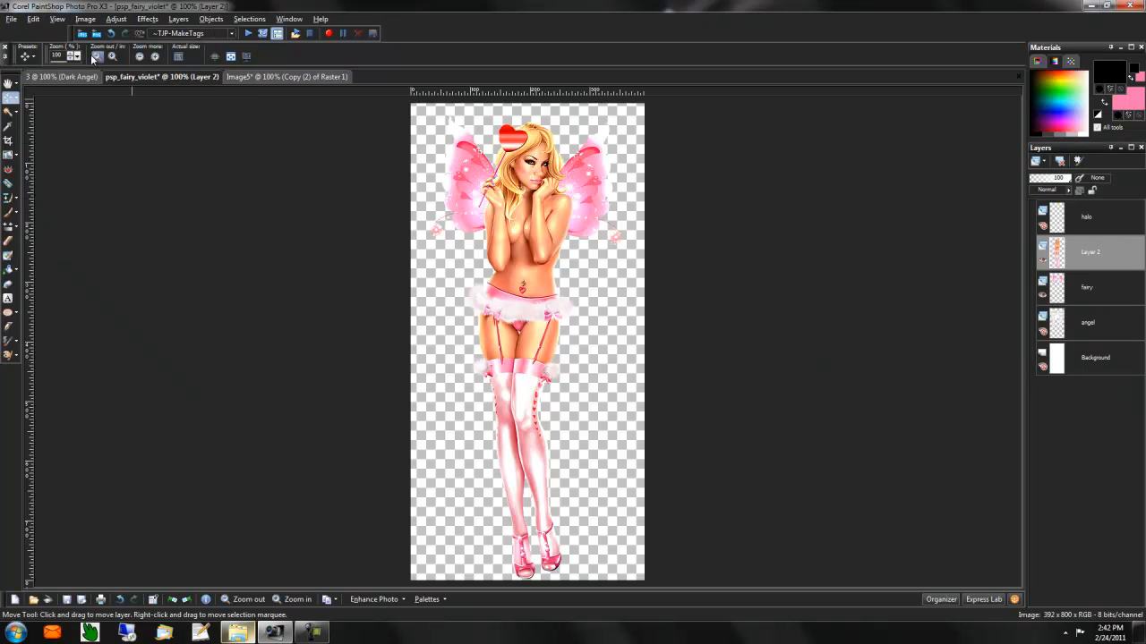
Step: Copy the visible figure and wings as merged and paste them as a new layer on top in Image5
click(33, 19)
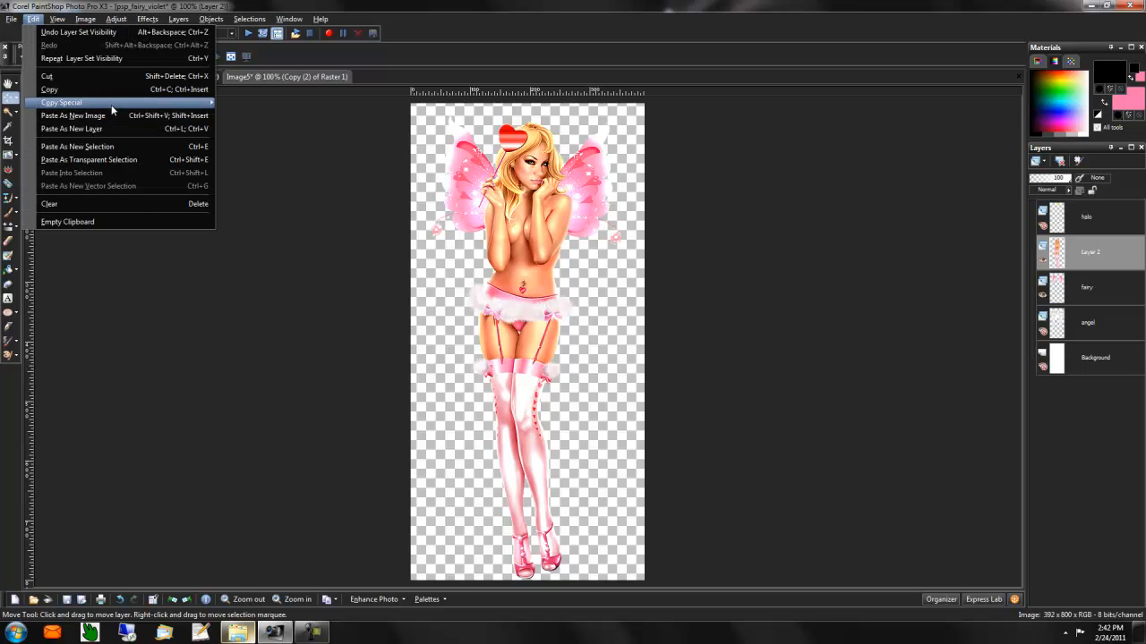
click(243, 102)
click(259, 77)
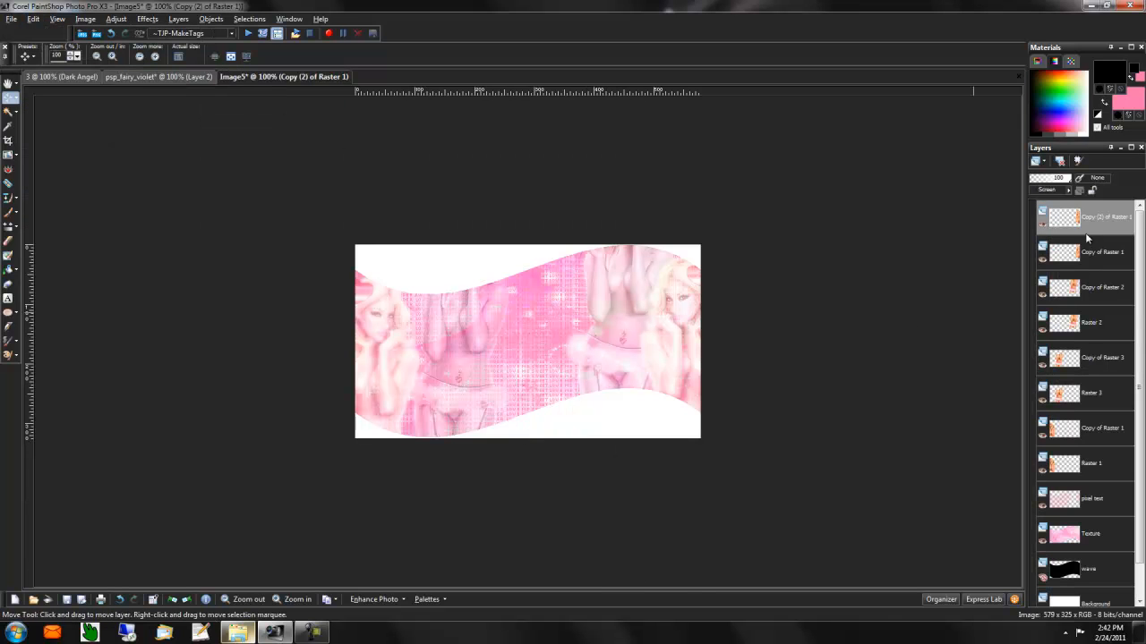
key(ctrl+v)
Step: Move the pasted winged figure down so its head and upper body sit centred over the wave
drag(526, 295, 528, 435)
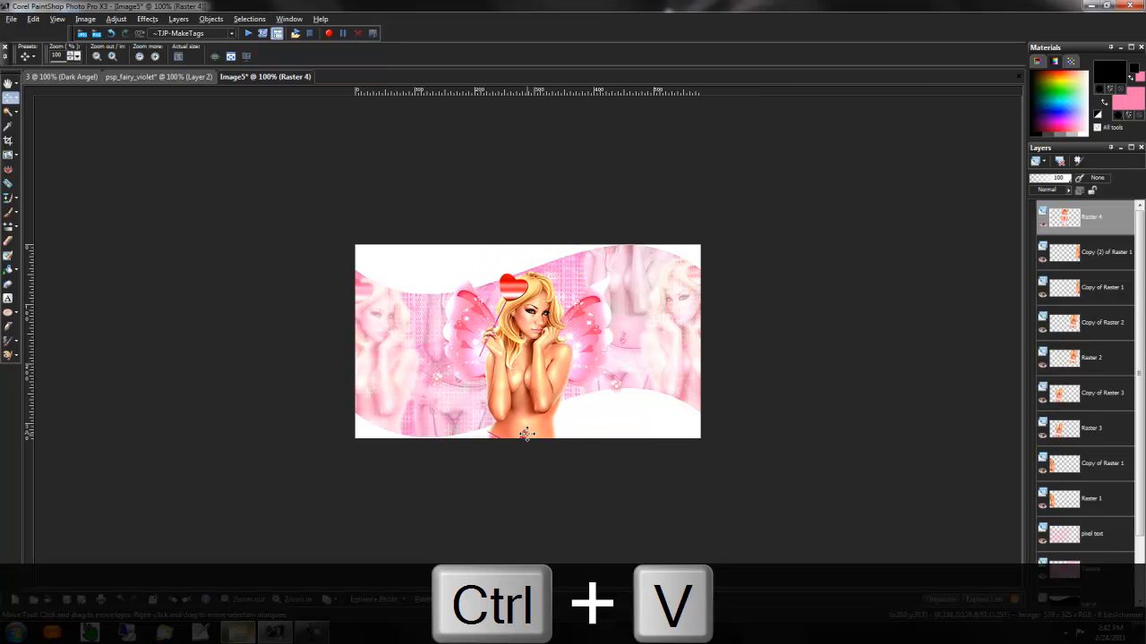
drag(529, 435, 528, 433)
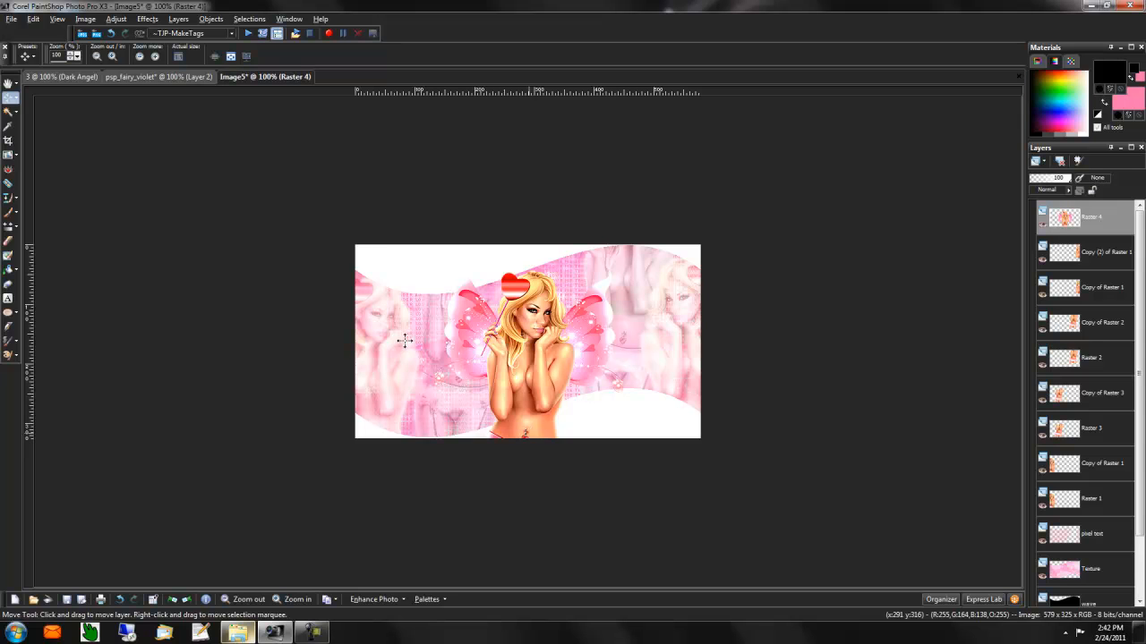
drag(537, 356, 531, 354)
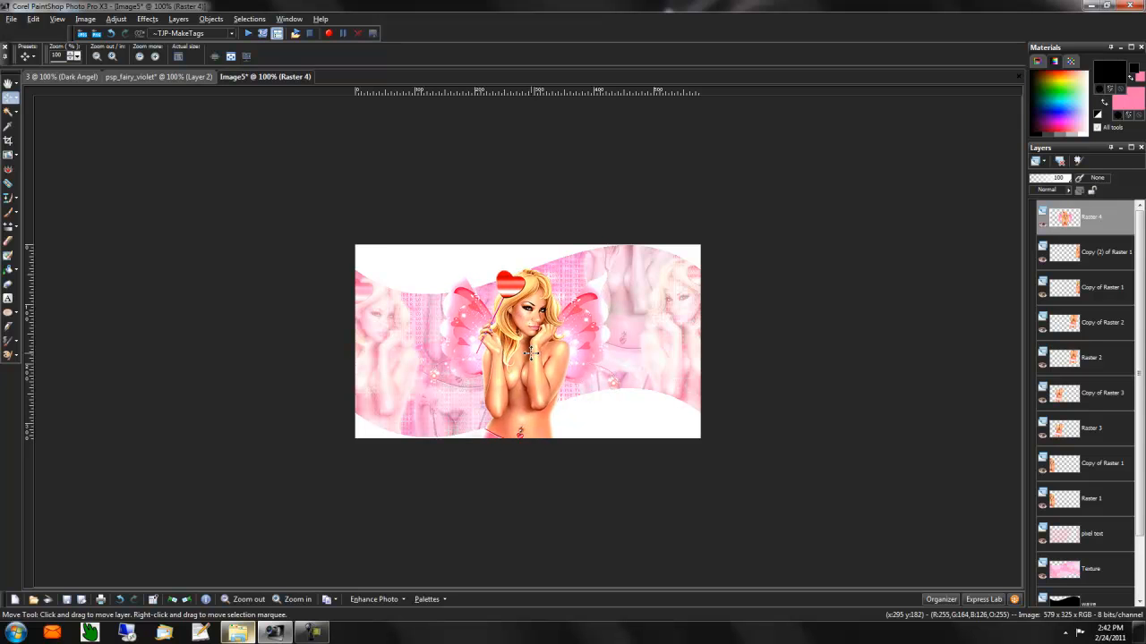
Step: Create a selection of the wave shape by floating and defloating the contents of the wave layer
drag(1137, 376, 1136, 439)
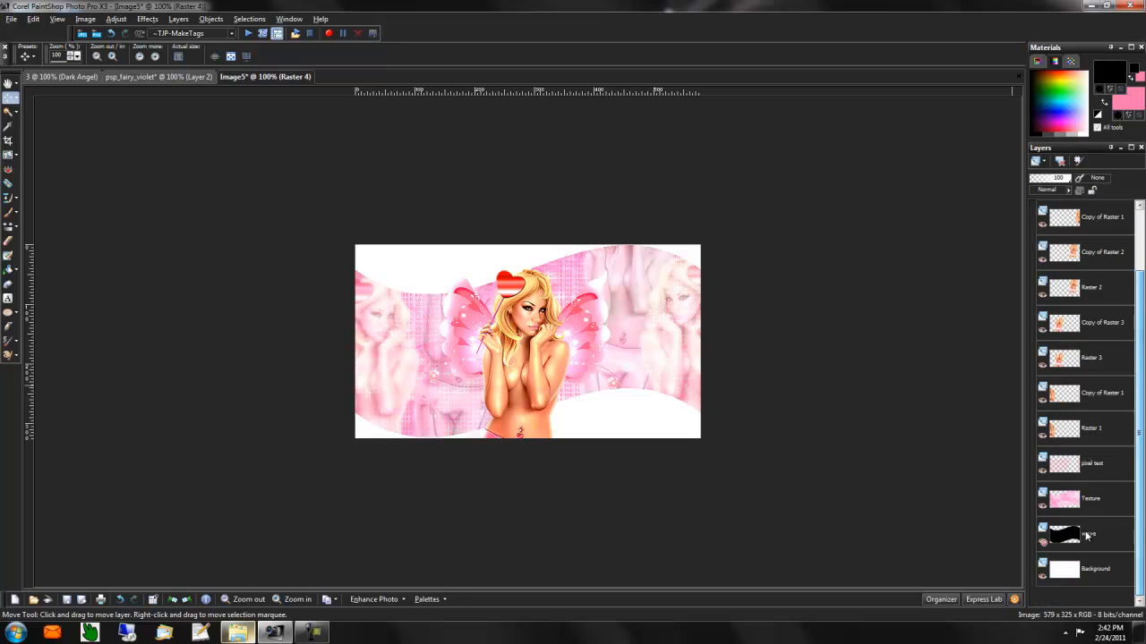
click(1078, 532)
key(ctrl+a)
key(ctrl+f)
key(ctrl+shift+f)
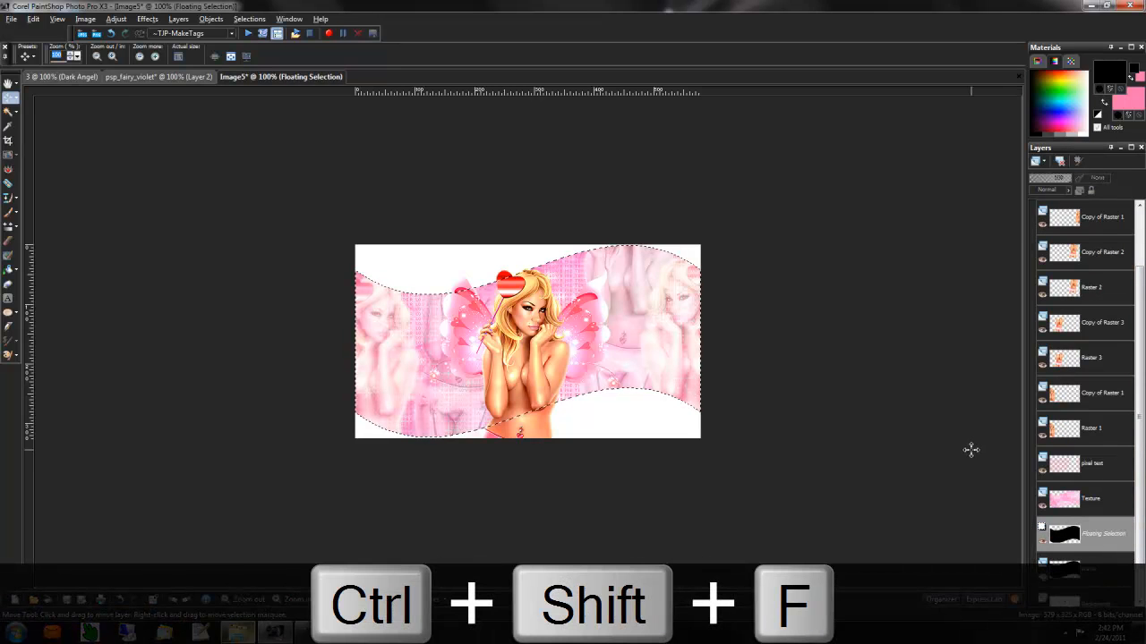
Step: Invert the selection, delete the parts of the Raster 4 figure outside the wave, and deselect
scroll(1083, 358, up, 2)
click(1088, 223)
key(ctrl+shift+i)
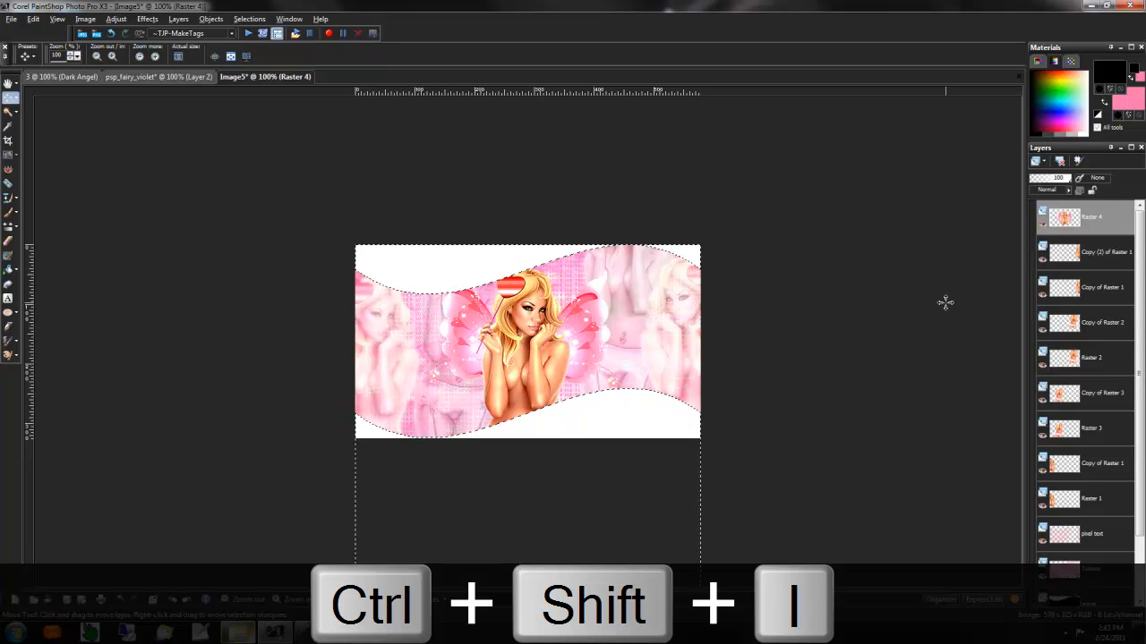
key(ctrl+d)
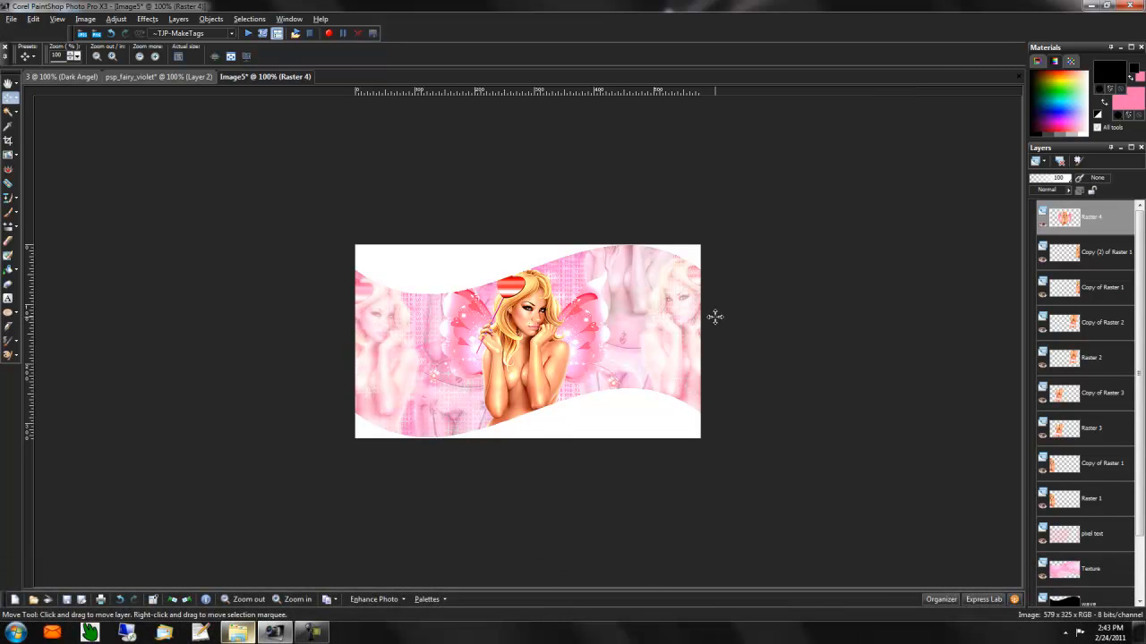
Step: Duplicate the Raster 4 figure layer and apply a Gaussian Blur to the copy
right_click(1083, 224)
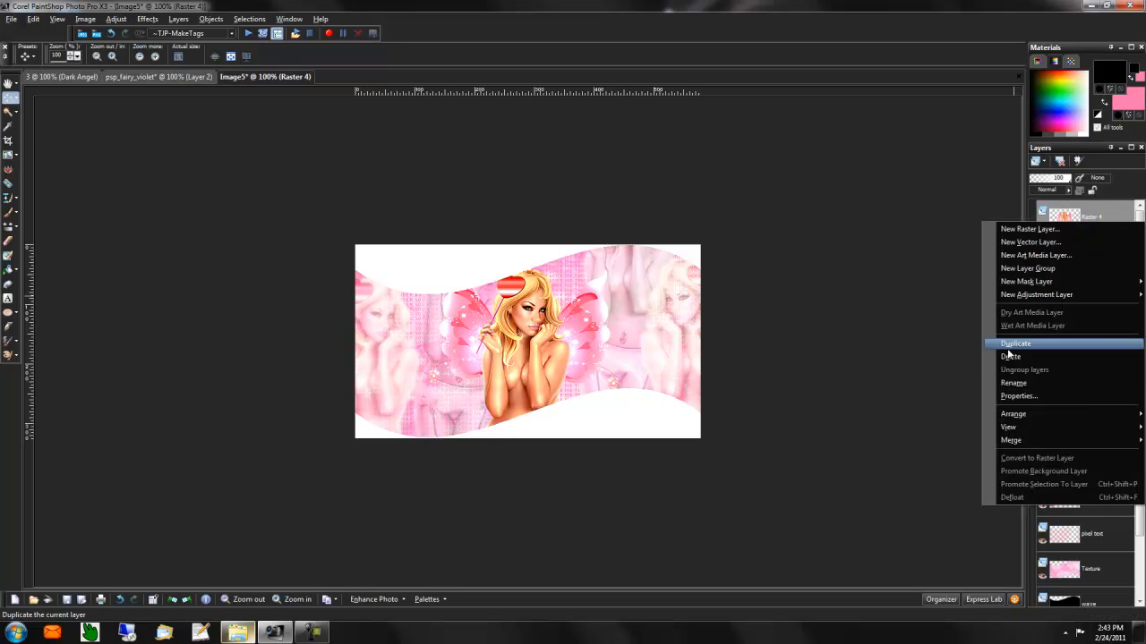
click(1008, 350)
click(116, 18)
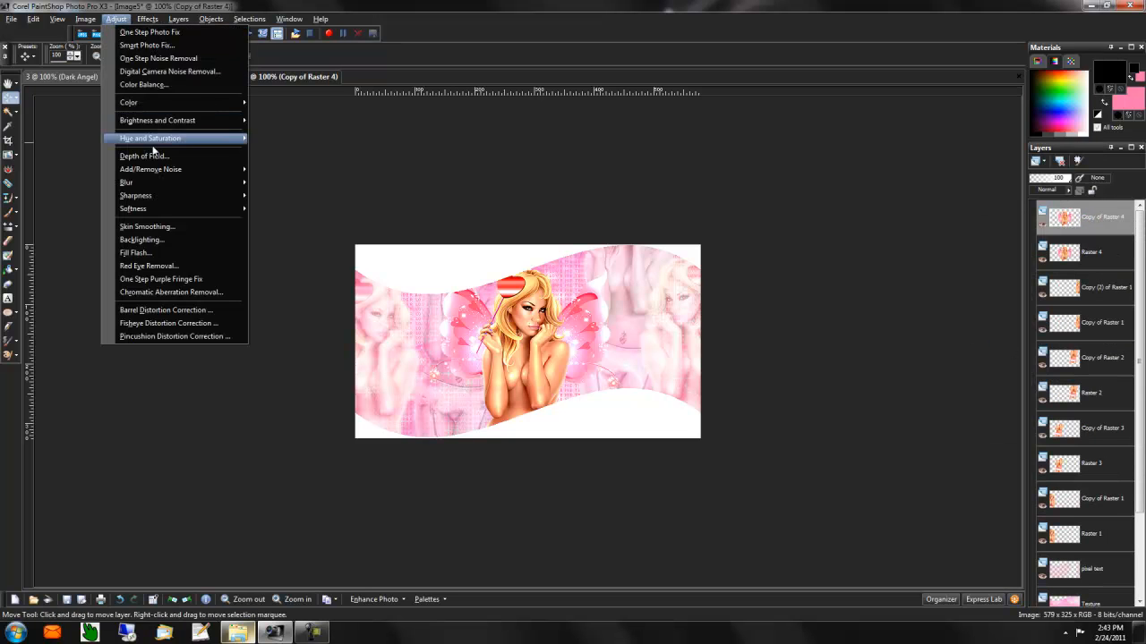
click(277, 226)
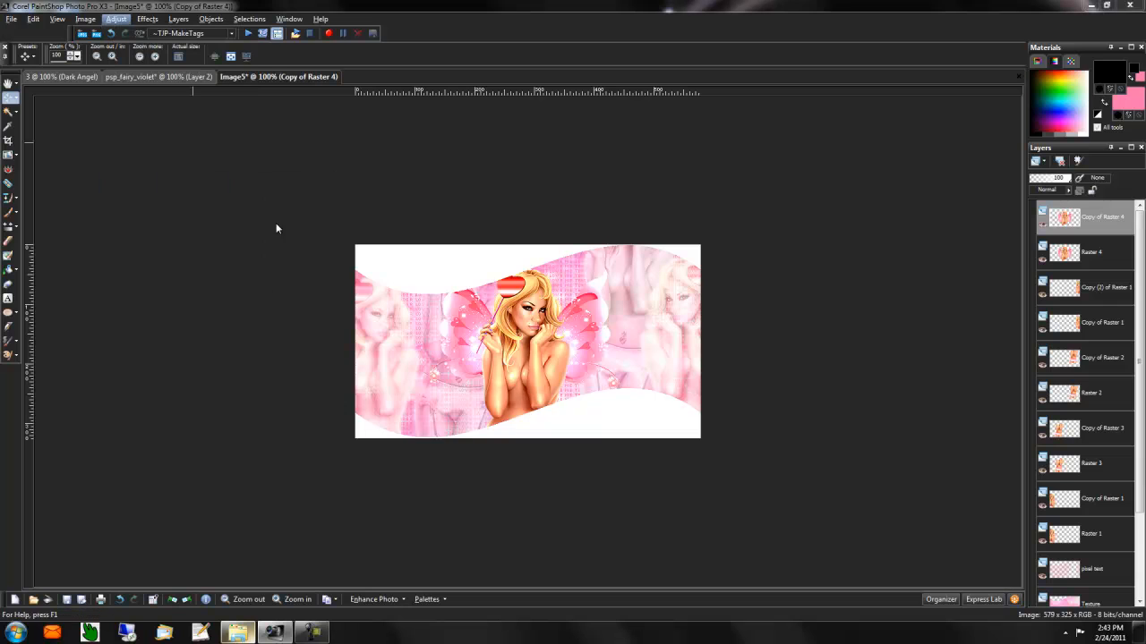
click(345, 413)
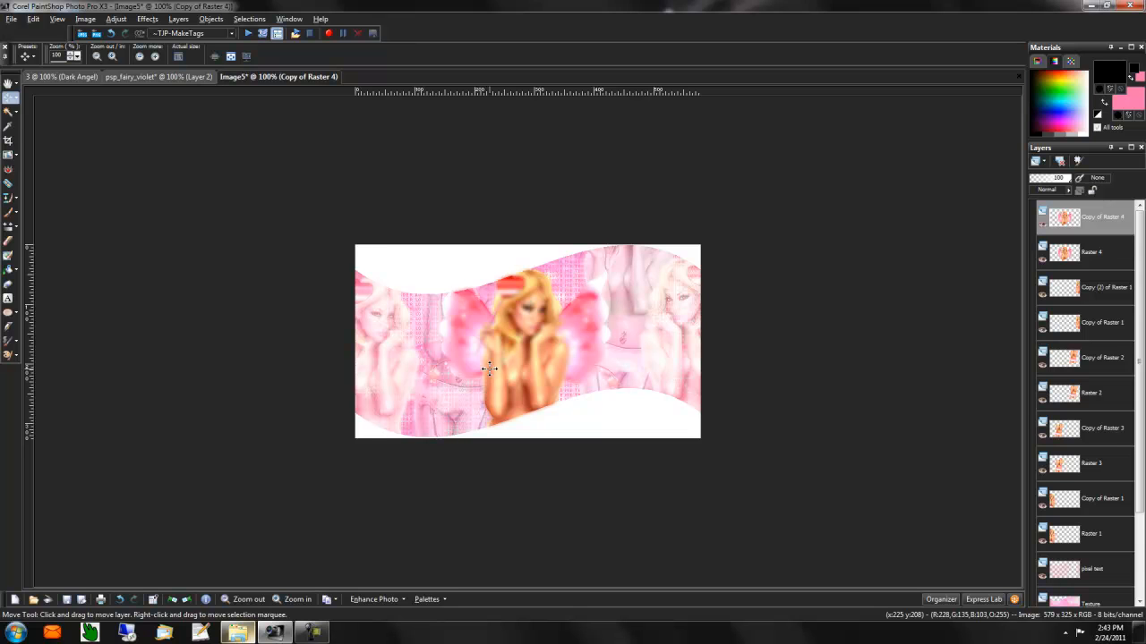
Step: Add a black drop shadow to the Raster 4 layer with vertical and horizontal offsets 2, opacity 75 and blur 5.00
click(1091, 253)
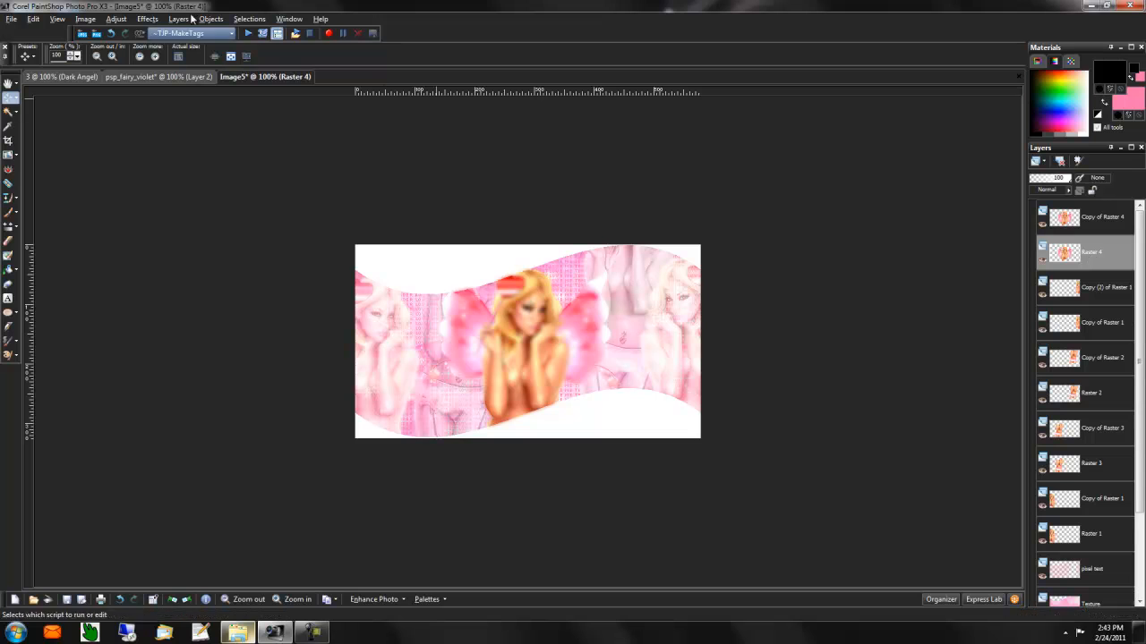
click(143, 18)
mouse_move(177, 55)
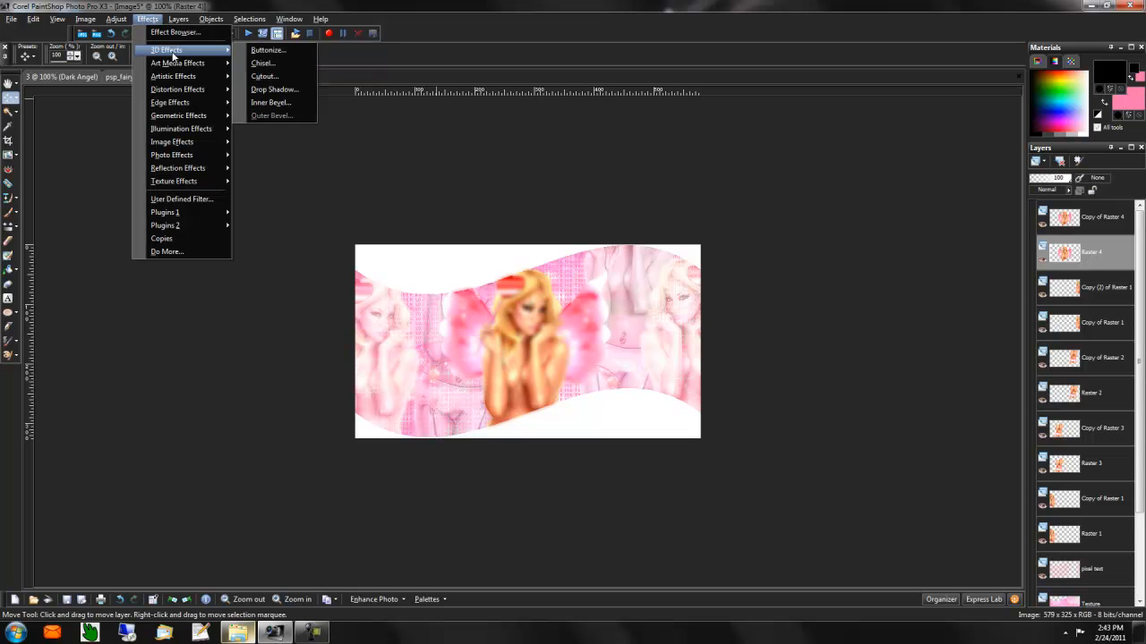
click(274, 89)
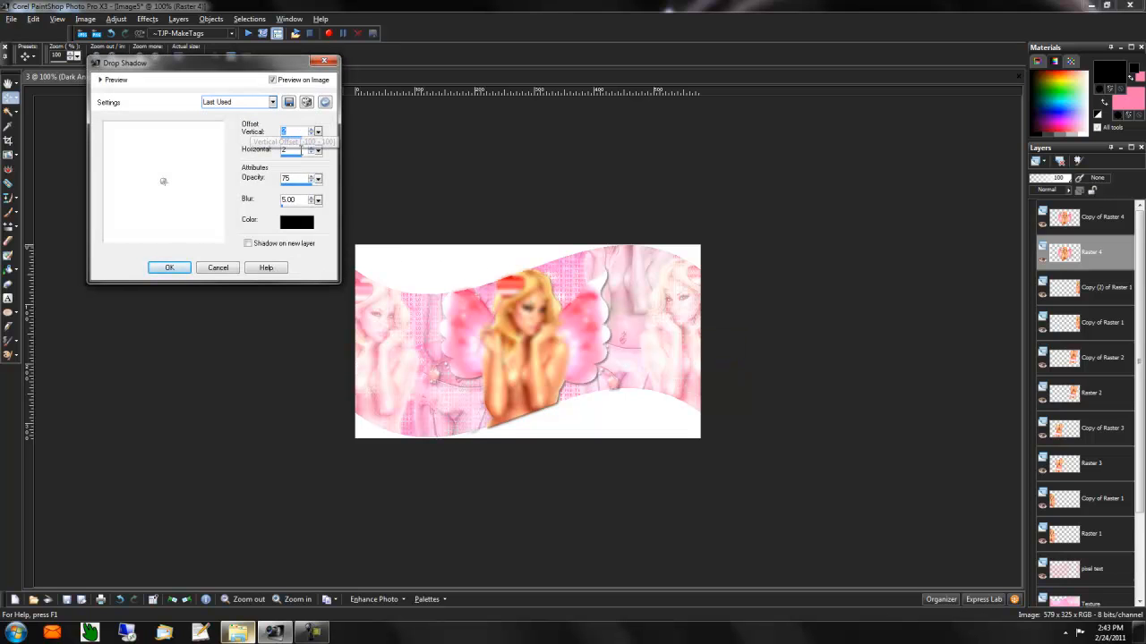
key(Tab)
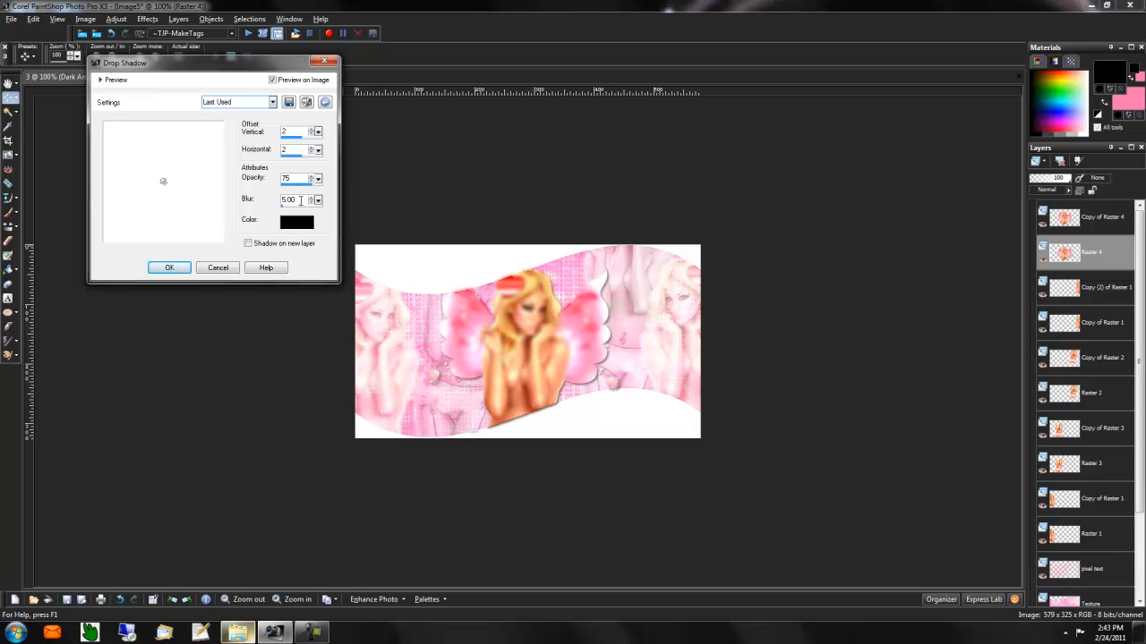
click(172, 267)
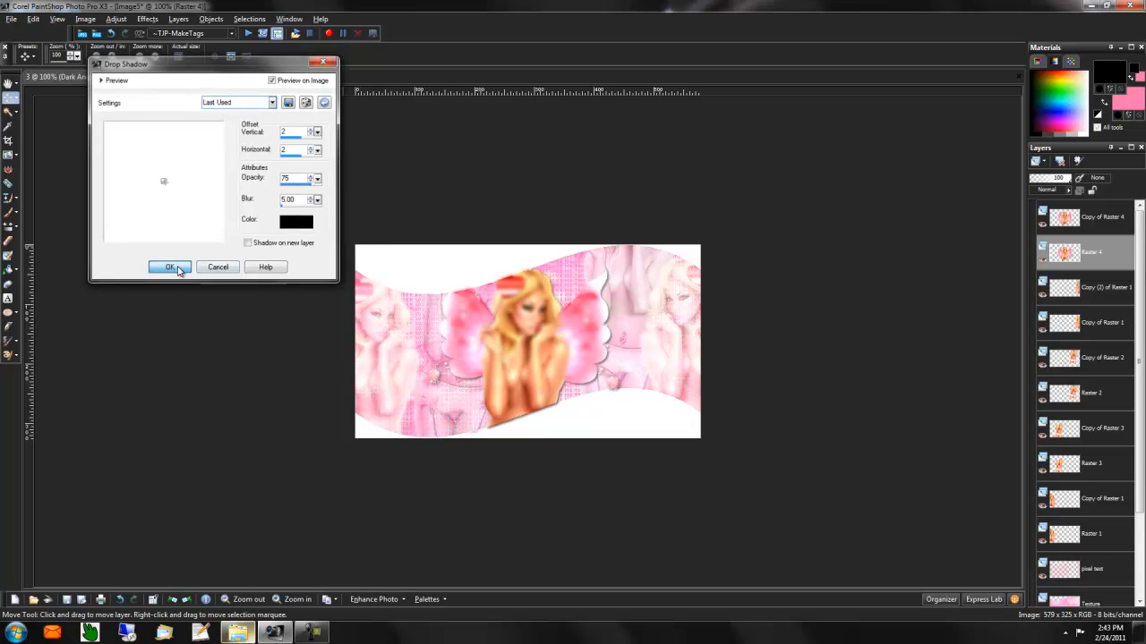
Step: Add a second black drop shadow to Raster 4 with vertical and horizontal offsets -2, opacity 75 and blur 5.00
click(147, 19)
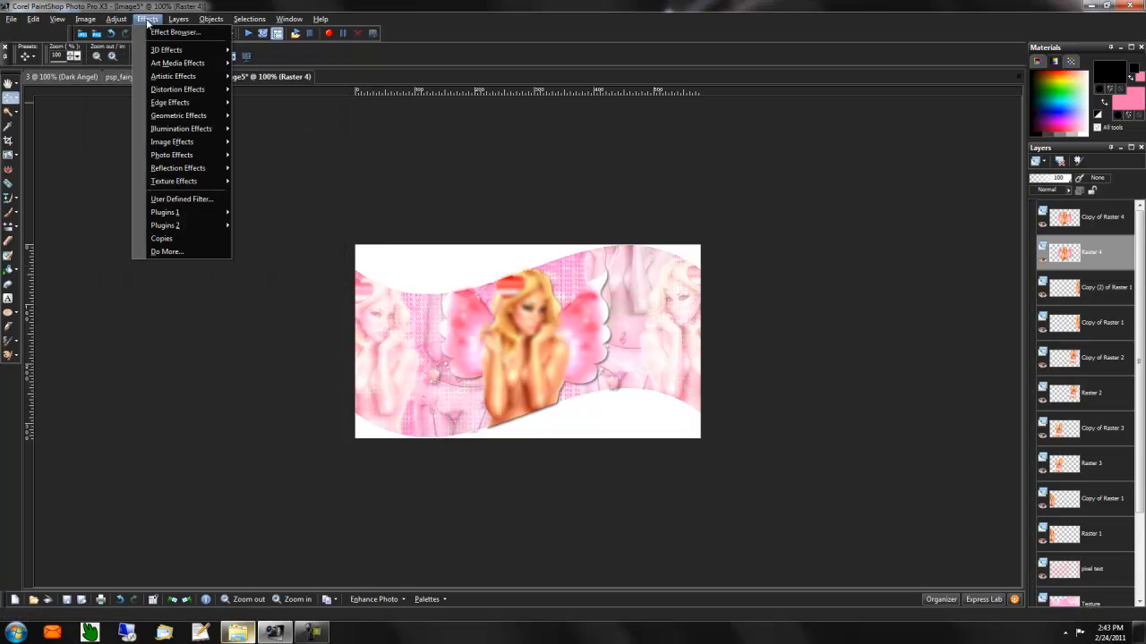
mouse_move(196, 57)
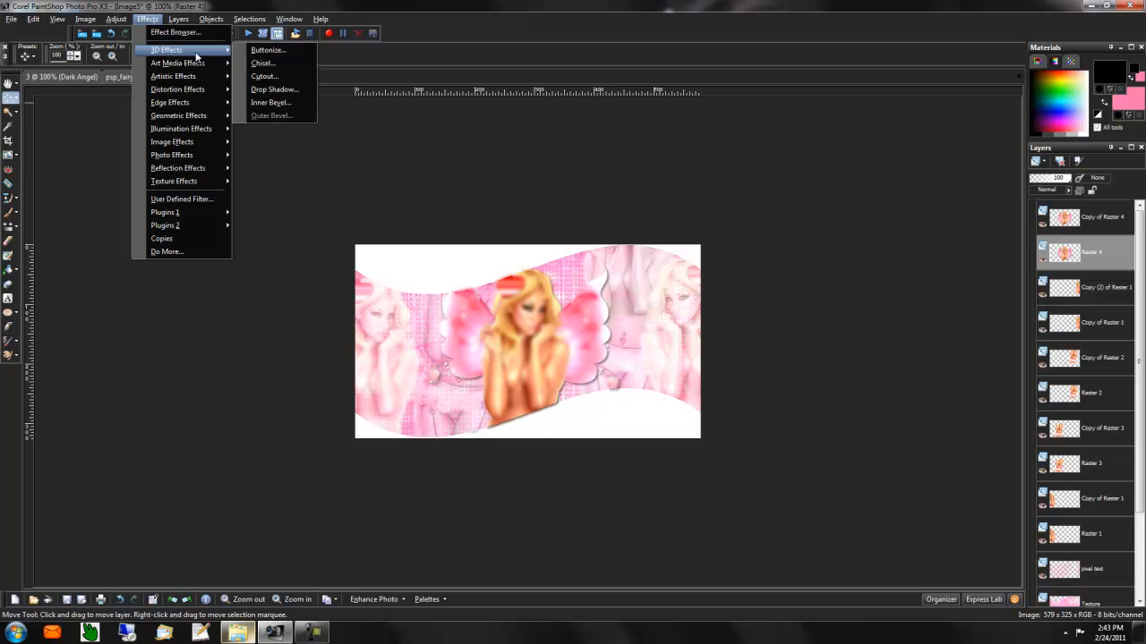
click(283, 90)
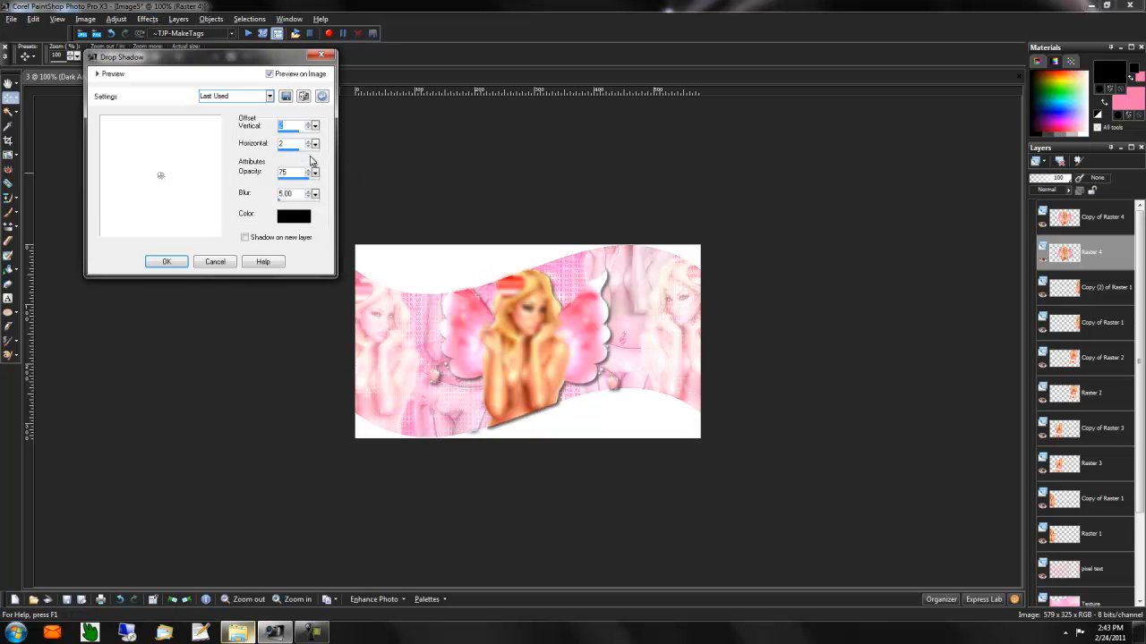
text(-1)
key(Tab)
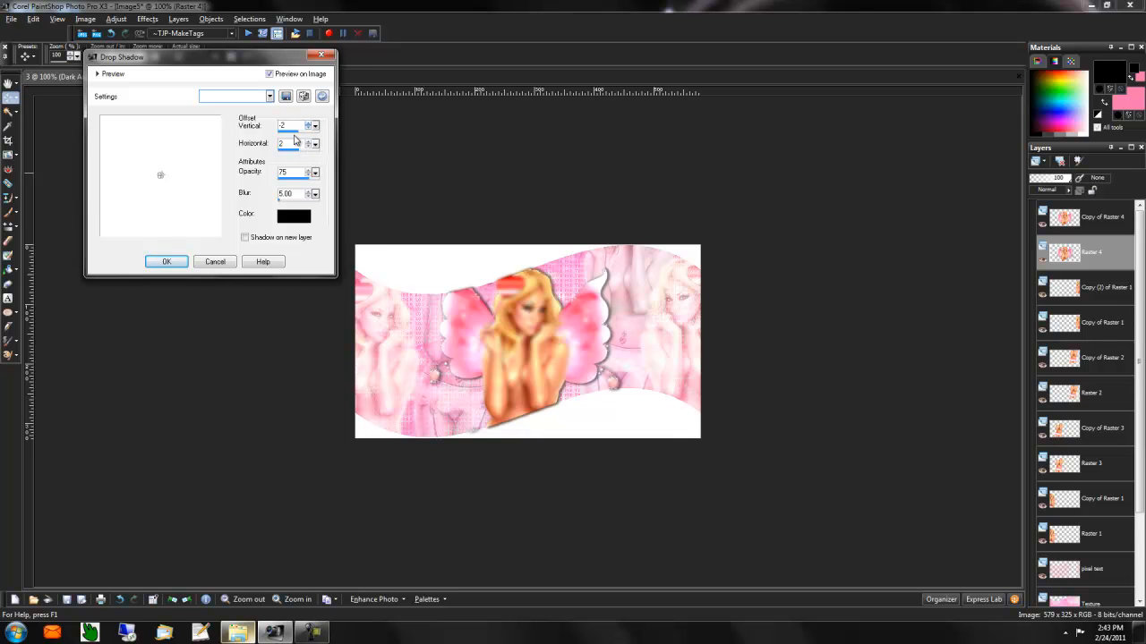
text(-2)
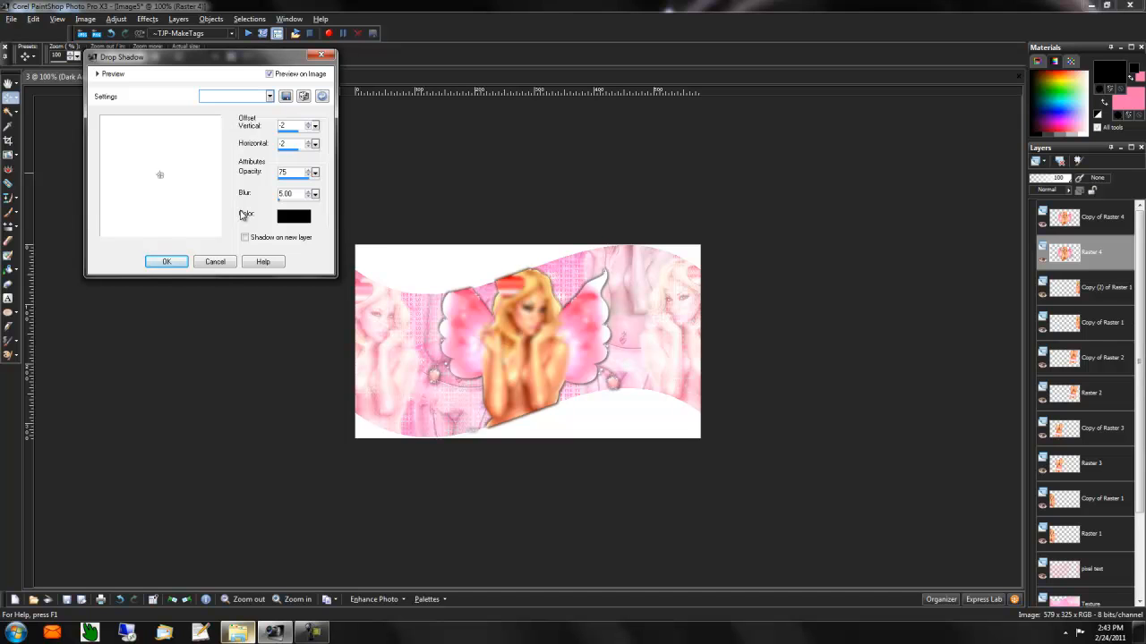
click(167, 262)
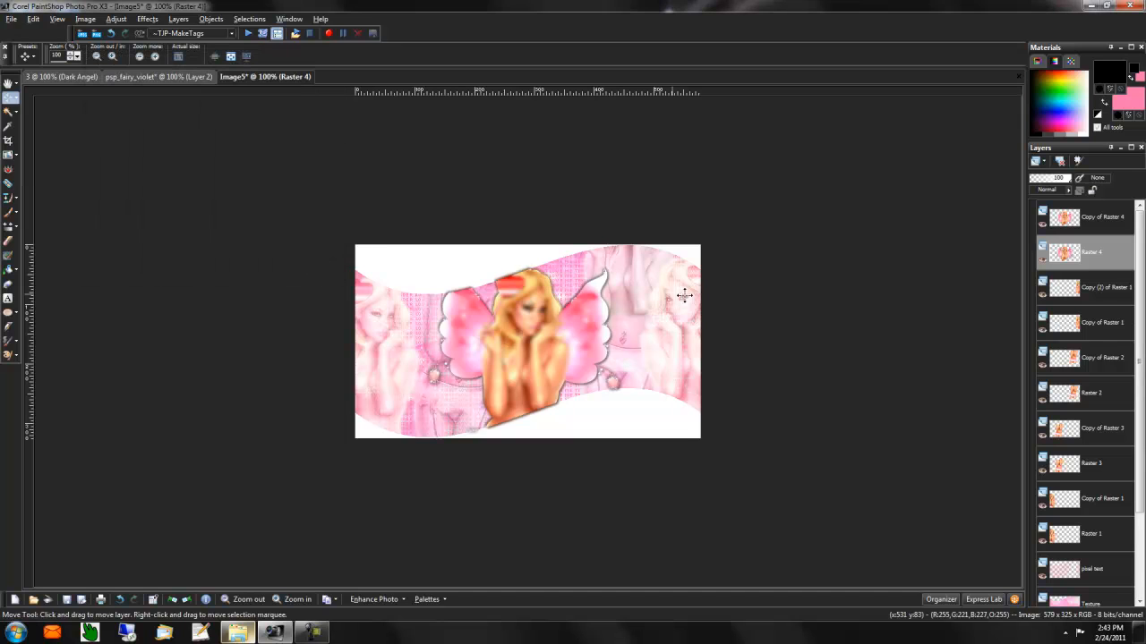
Step: Create a selection that follows the outline of the wave layer's shape
scroll(1104, 305, down, 3)
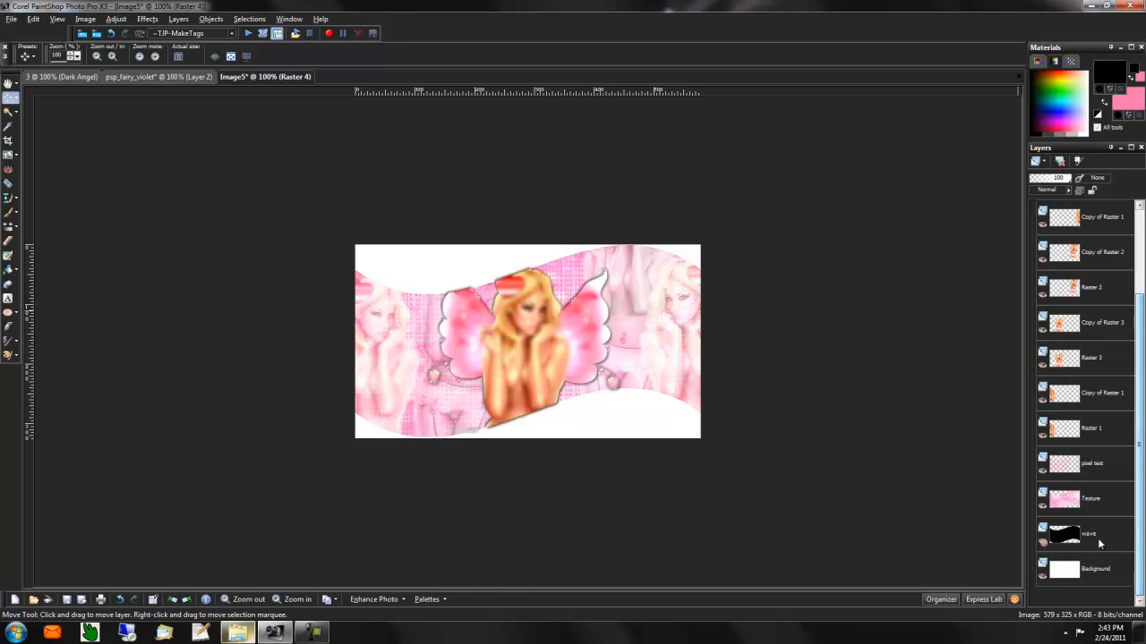
click(1083, 534)
key(ctrl+a)
key(ctrl+f)
key(ctrl+shift+f)
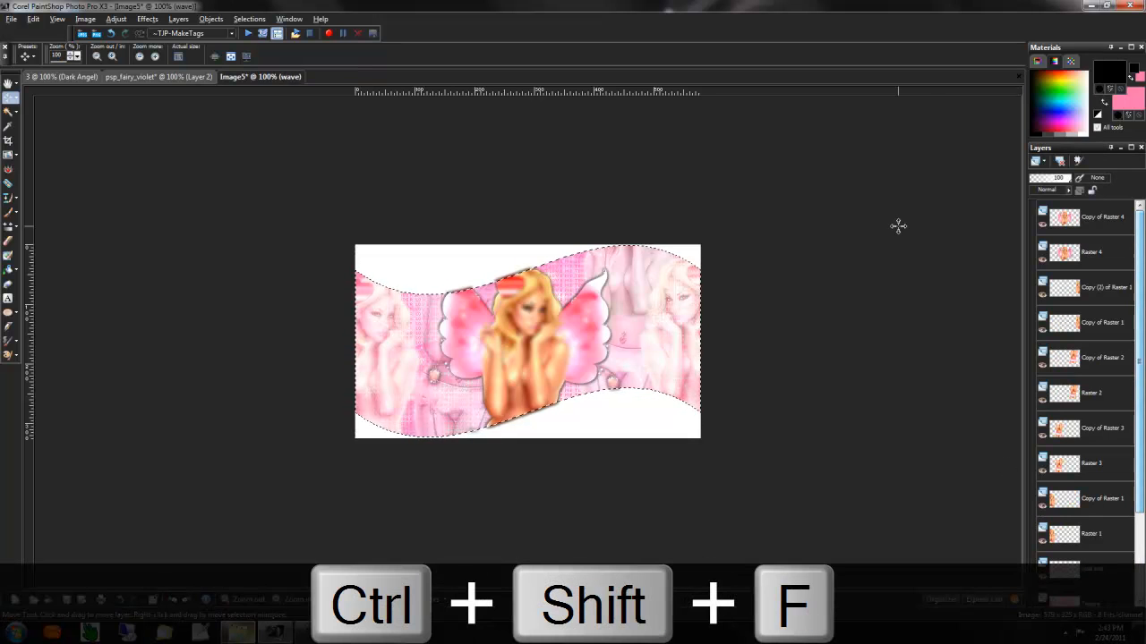
Step: Invert the selection and delete everything outside the wave on the Raster 4 and Copy of Raster 4 layers
click(1101, 254)
key(ctrl+shift+i)
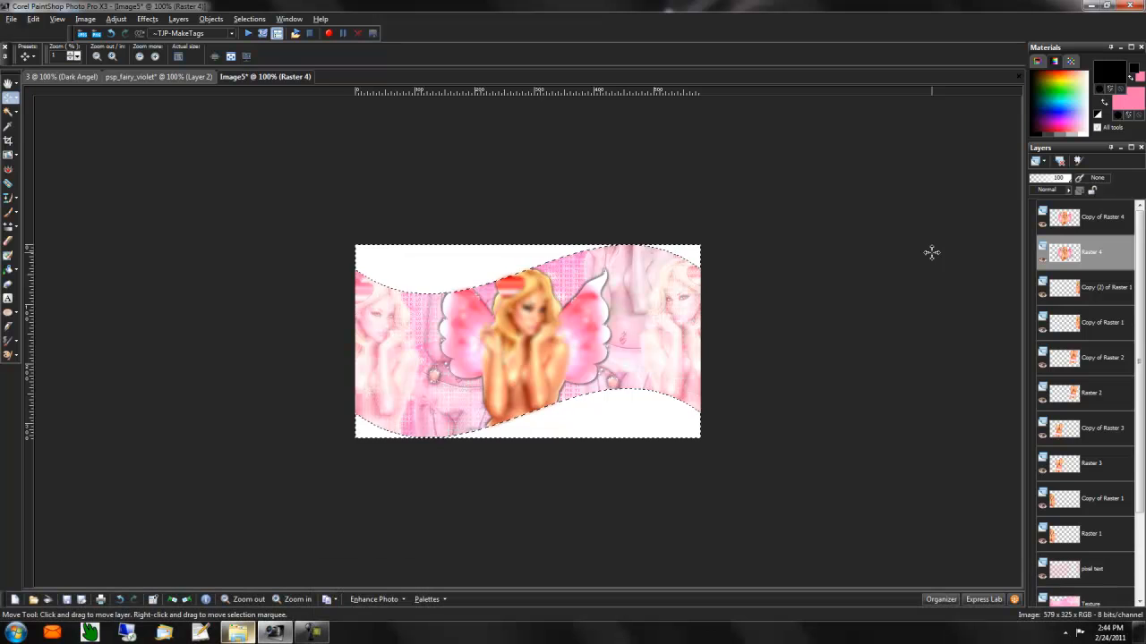
click(1122, 228)
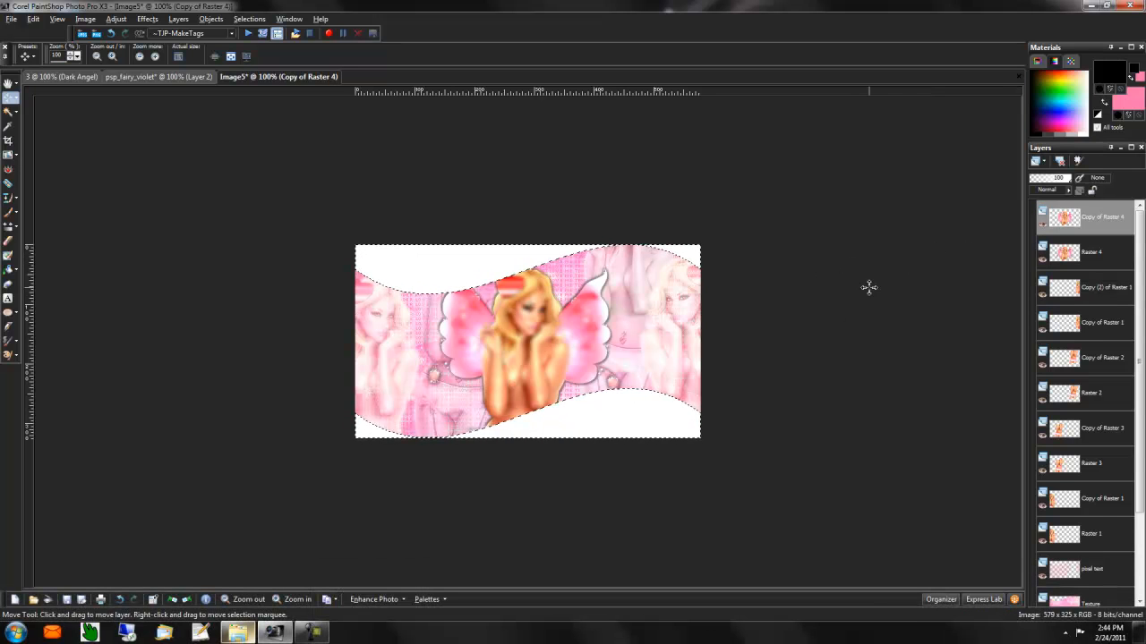
Step: Clear the area outside the wave on each background figure layer from Copy (2) of Raster 1 down to Raster 1, and deselect
click(1086, 292)
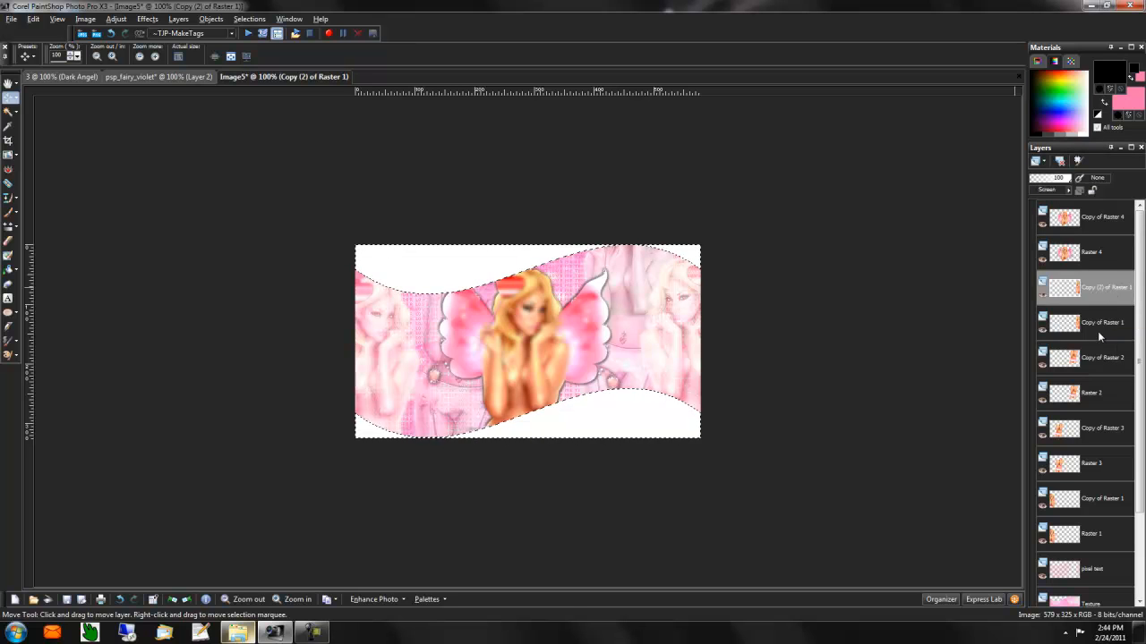
click(1101, 322)
click(1094, 363)
click(1097, 394)
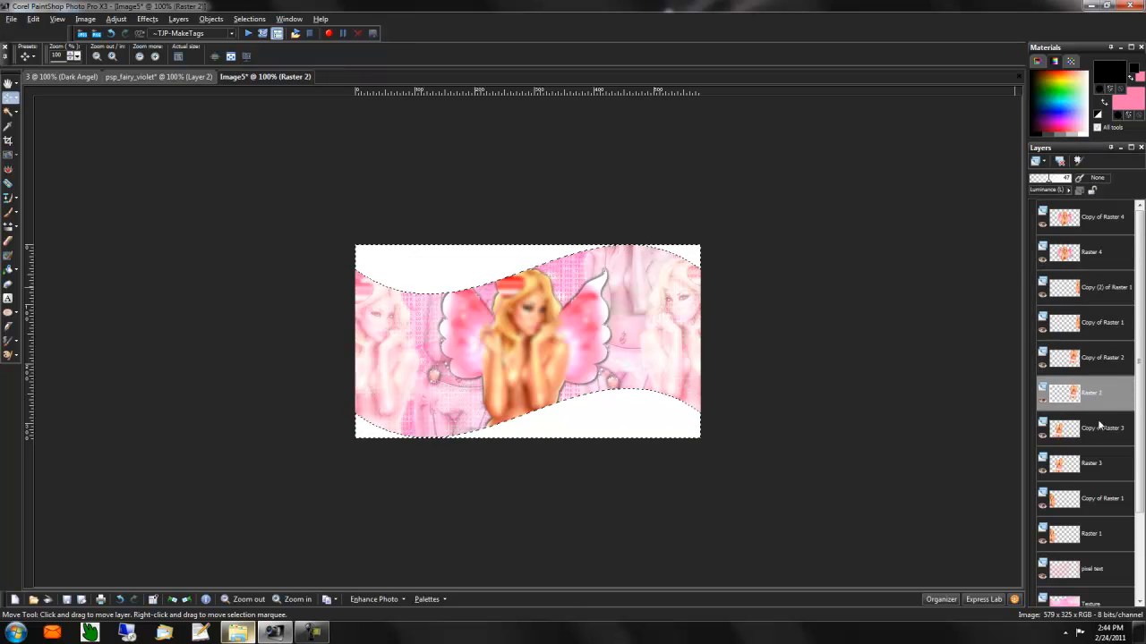
click(1101, 437)
click(1105, 461)
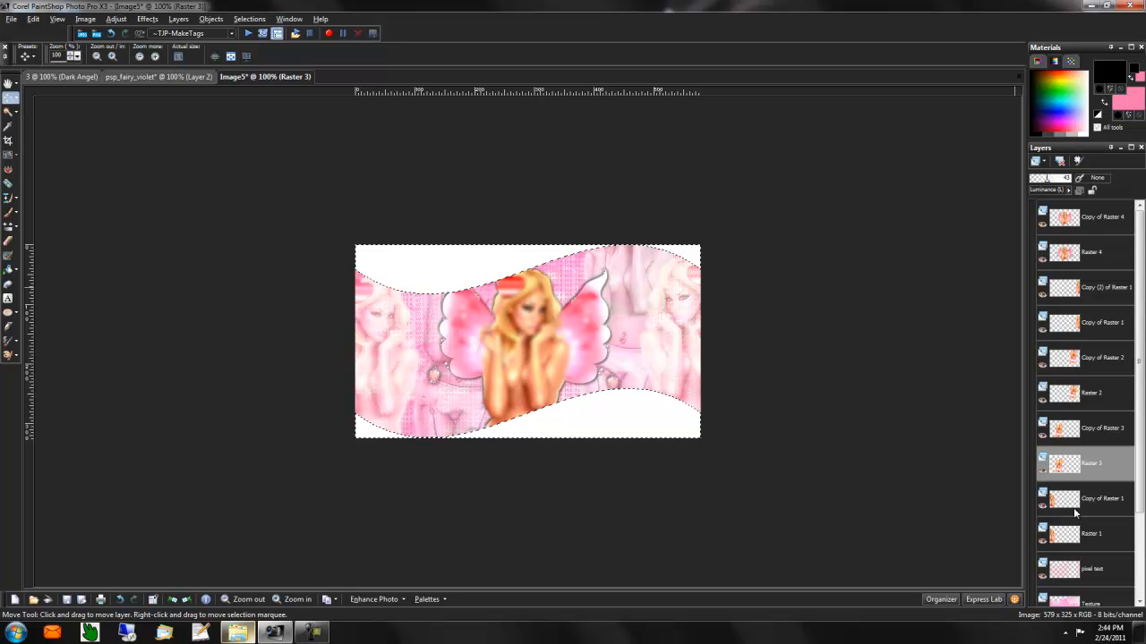
click(1076, 508)
click(1092, 535)
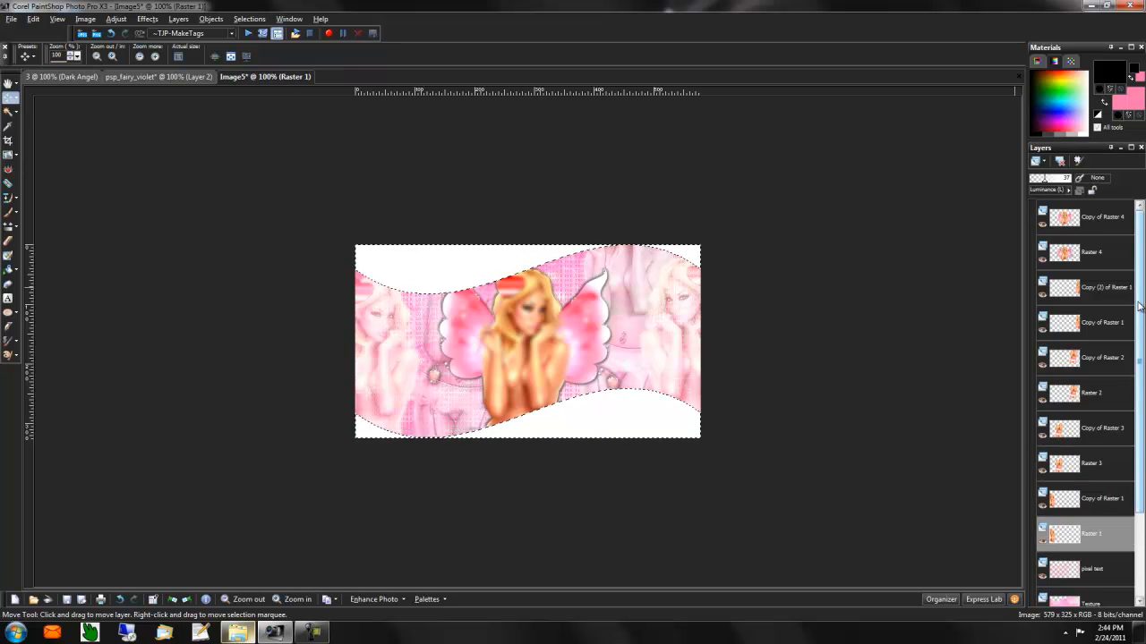
key(ctrl+d)
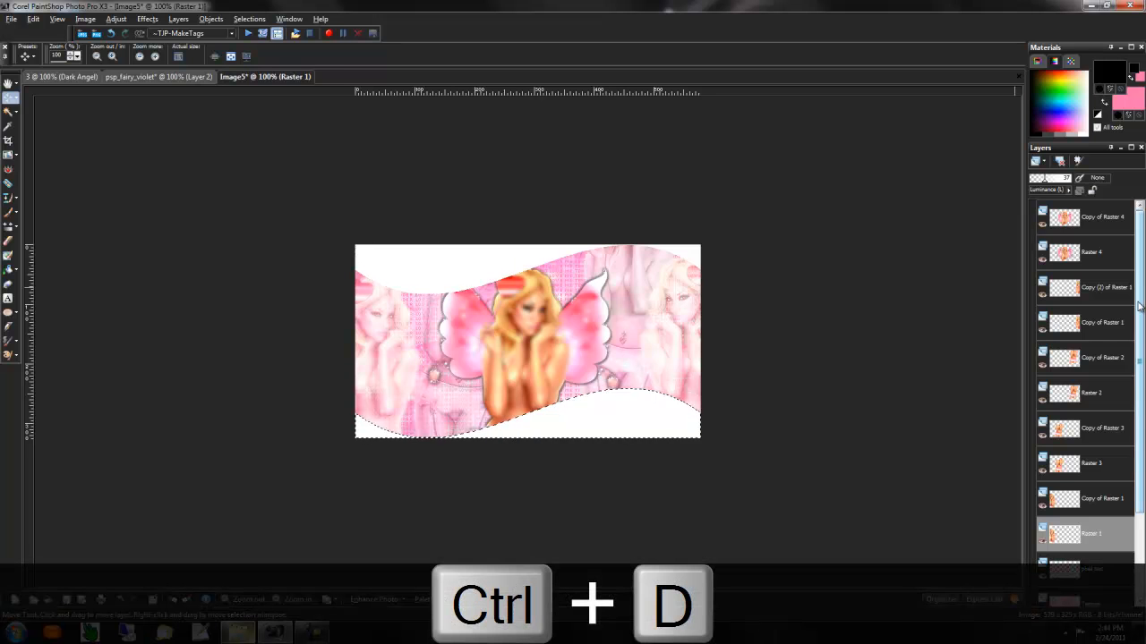
Step: Set the blend mode of the blurred Copy of Raster 4 layer to Soft Light
click(1107, 219)
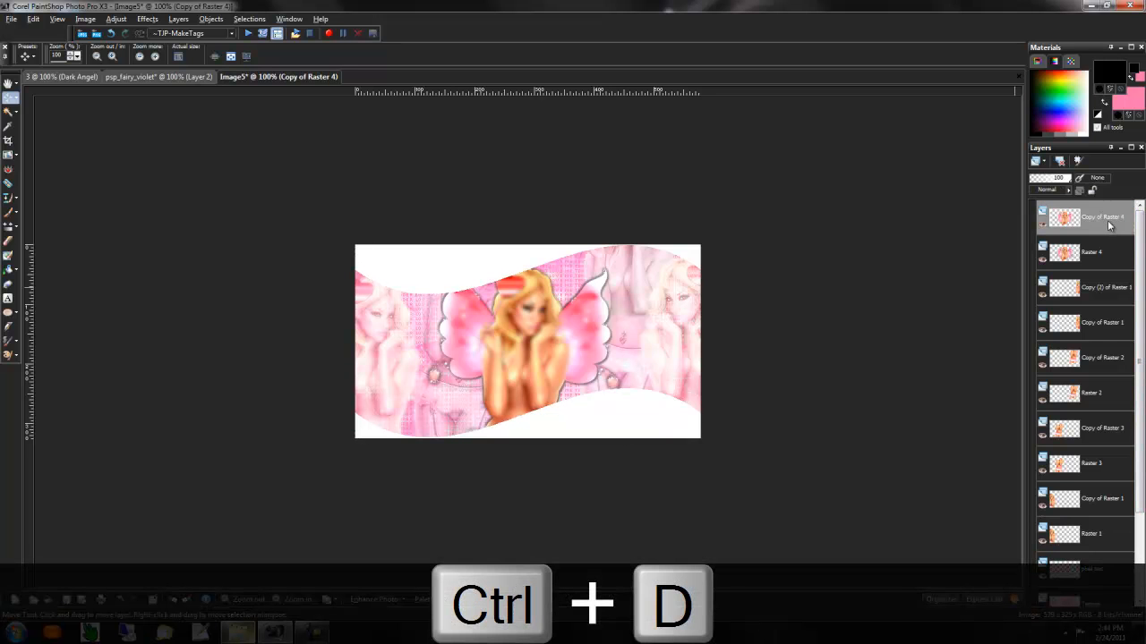
click(1068, 191)
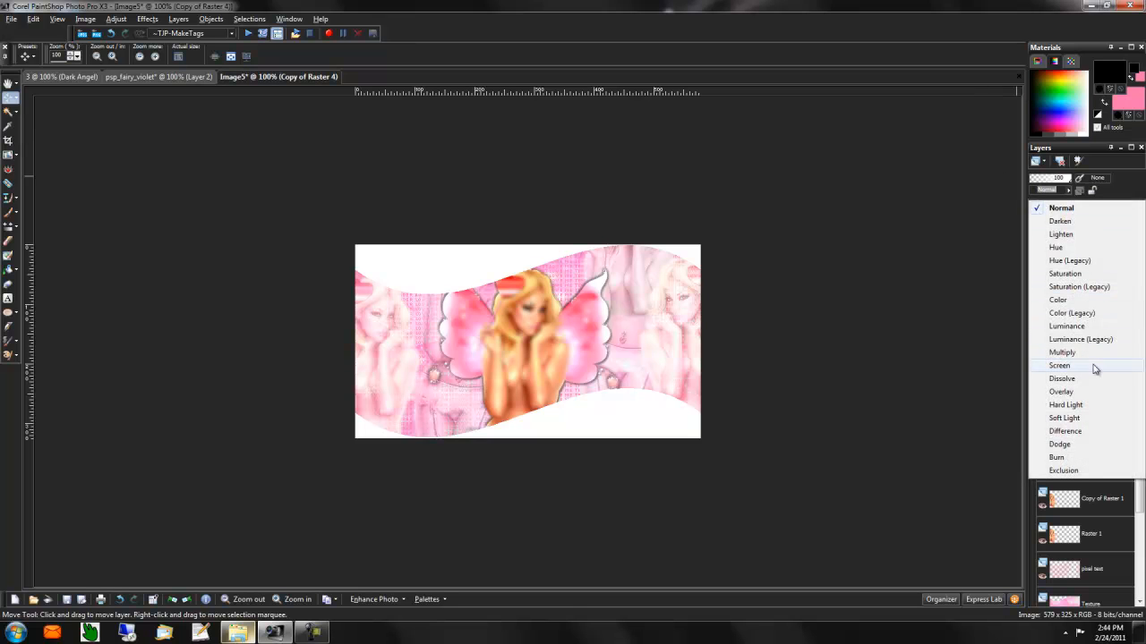
click(1083, 418)
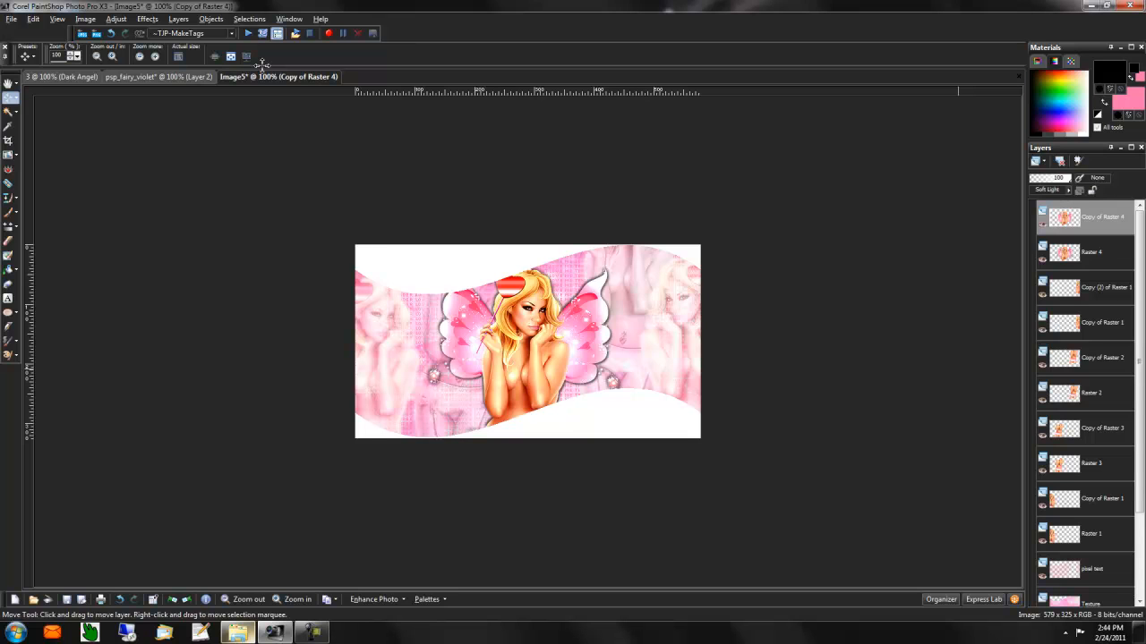
Step: Enter the pink vector text LOVE ME across the winged figure and set its font to Impact
click(8, 298)
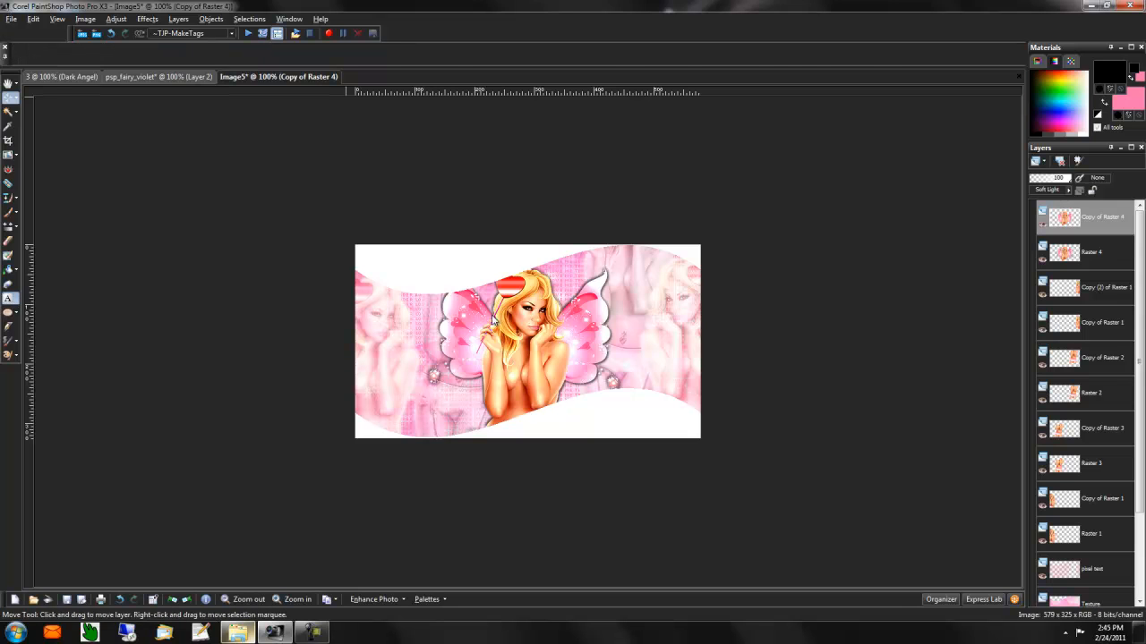
click(473, 359)
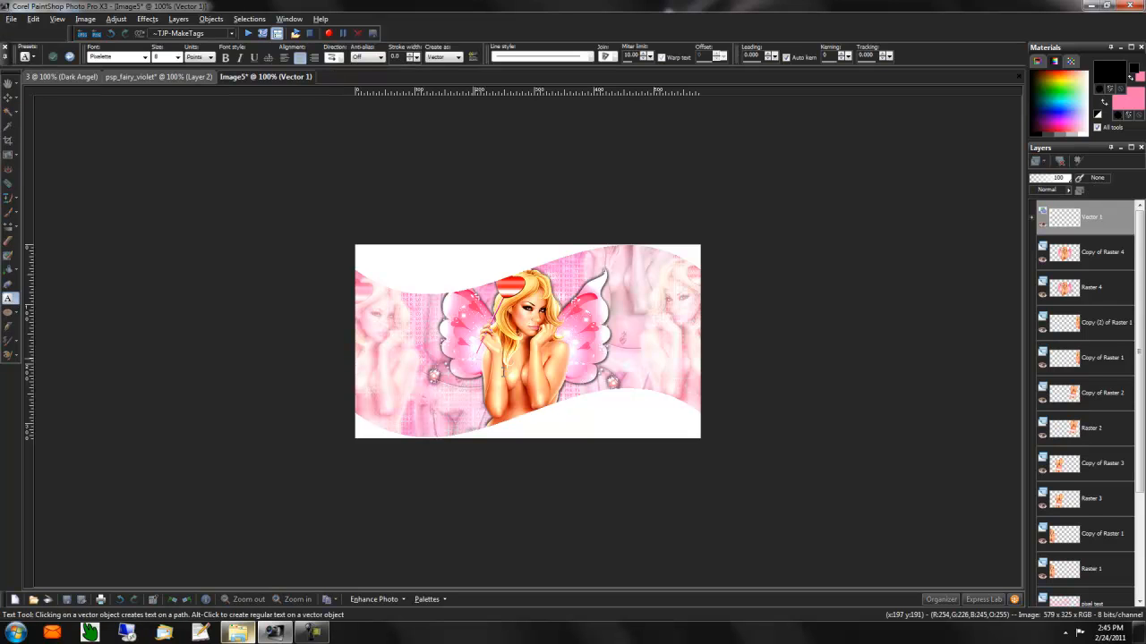
text(test)
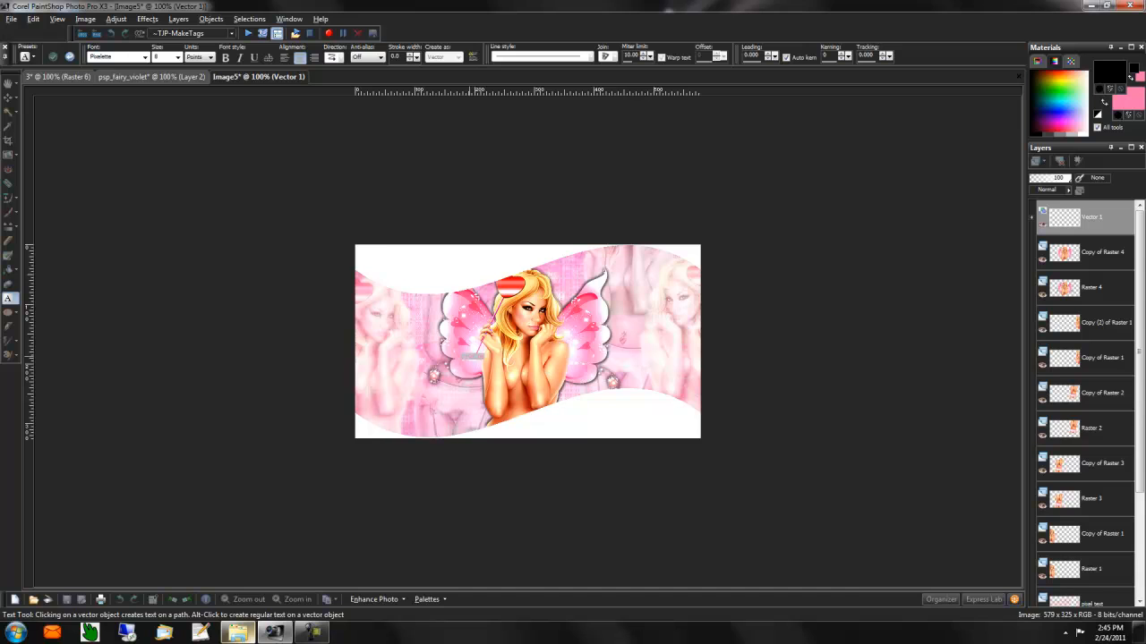
click(144, 57)
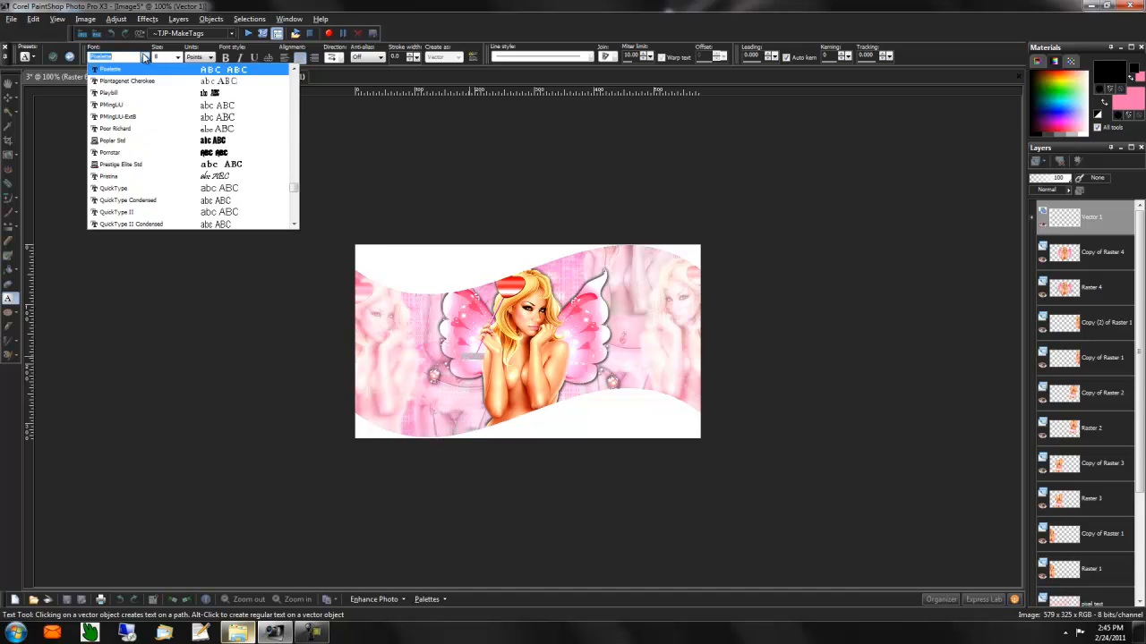
text(Impact)
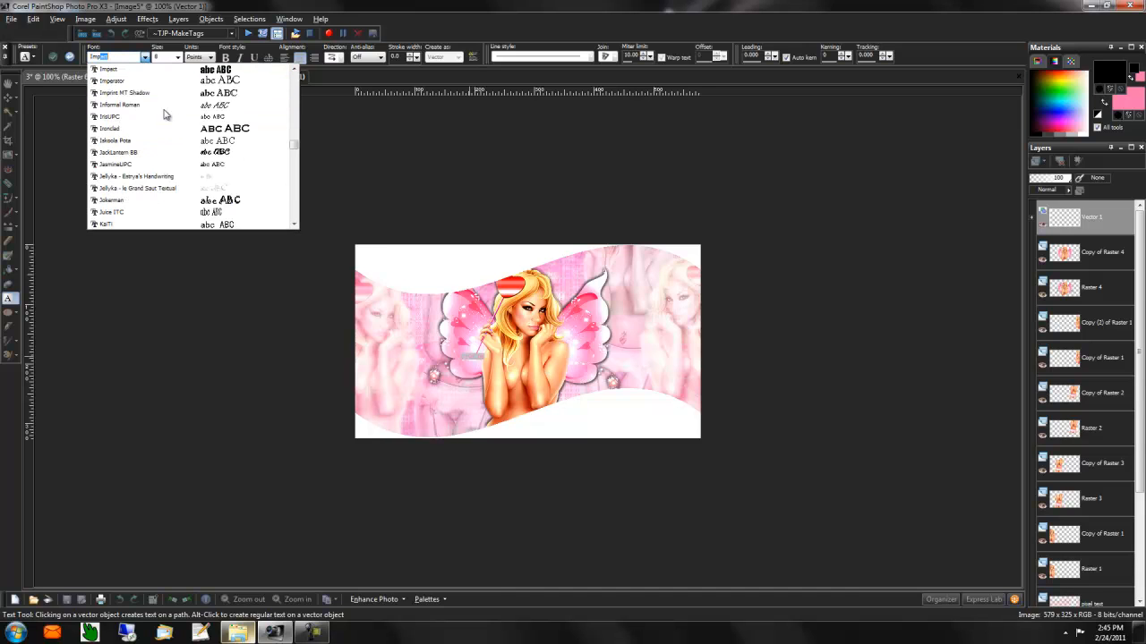
click(140, 70)
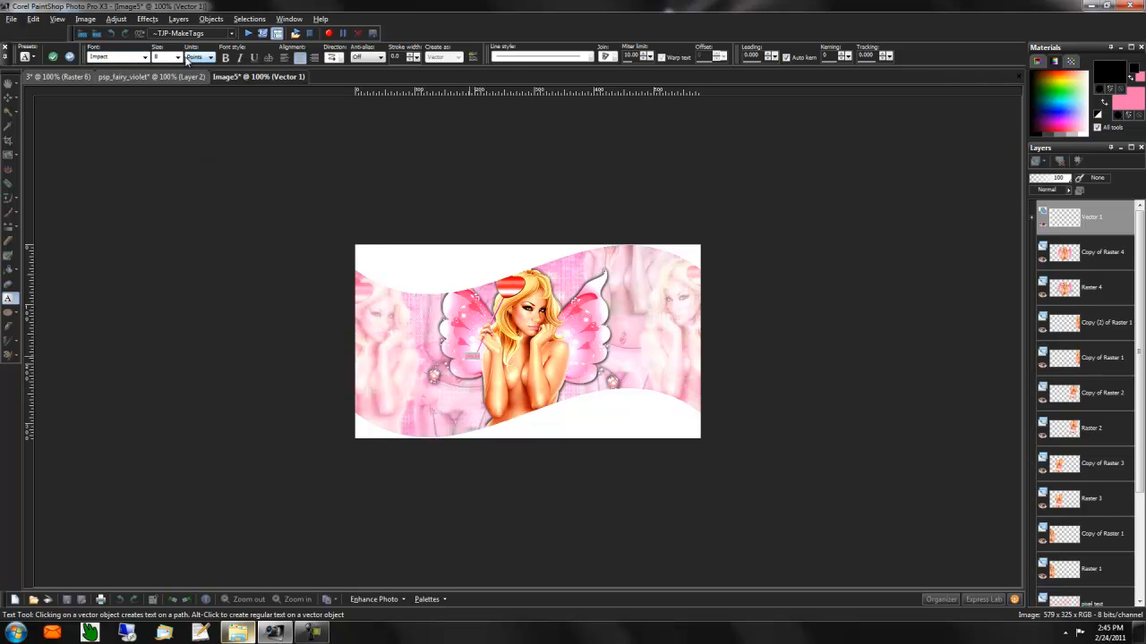
Step: Set the LOVE ME text to size 72 with Sharp anti-aliasing and apply it
click(177, 57)
click(162, 166)
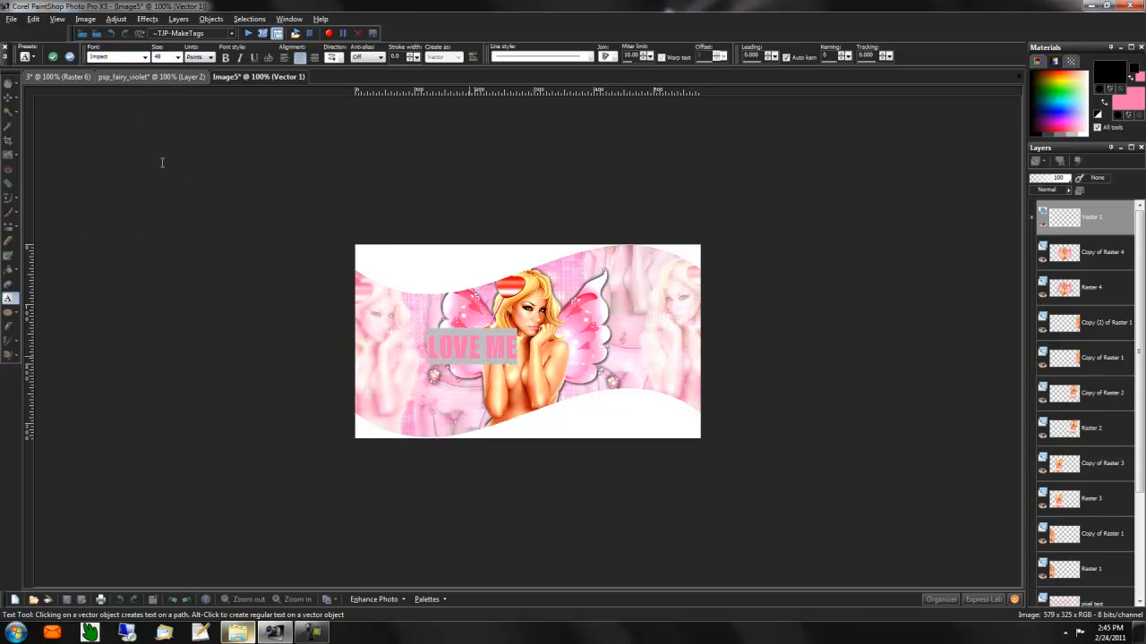
click(371, 72)
click(178, 56)
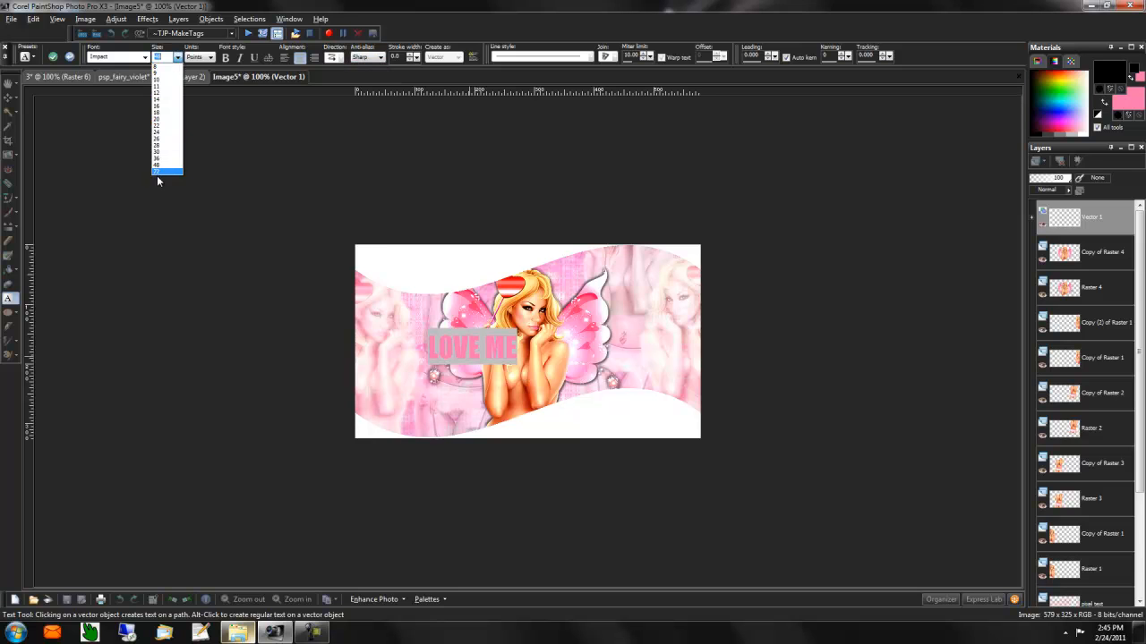
click(158, 174)
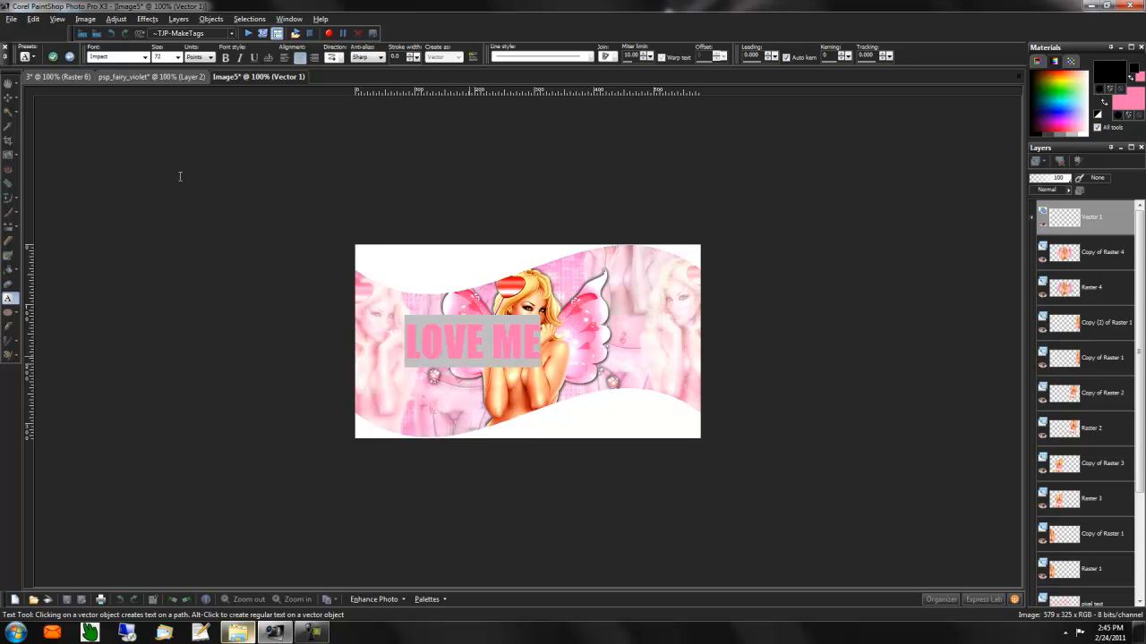
click(52, 57)
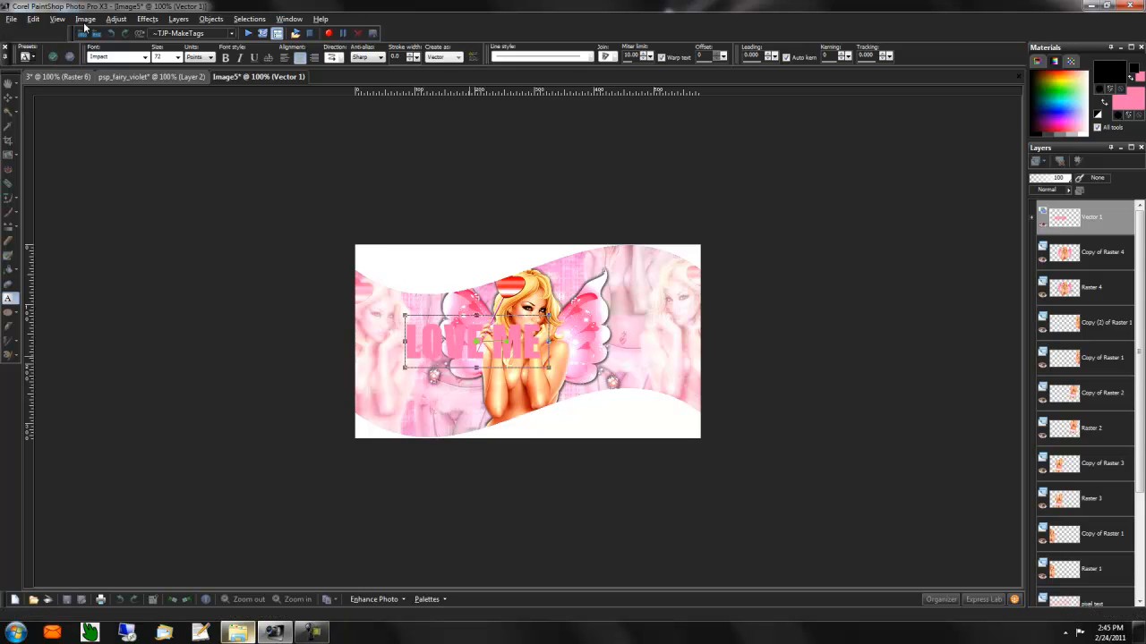
Step: Rotate the LOVE ME text 90 degrees left and move it to the tag's left edge
click(85, 18)
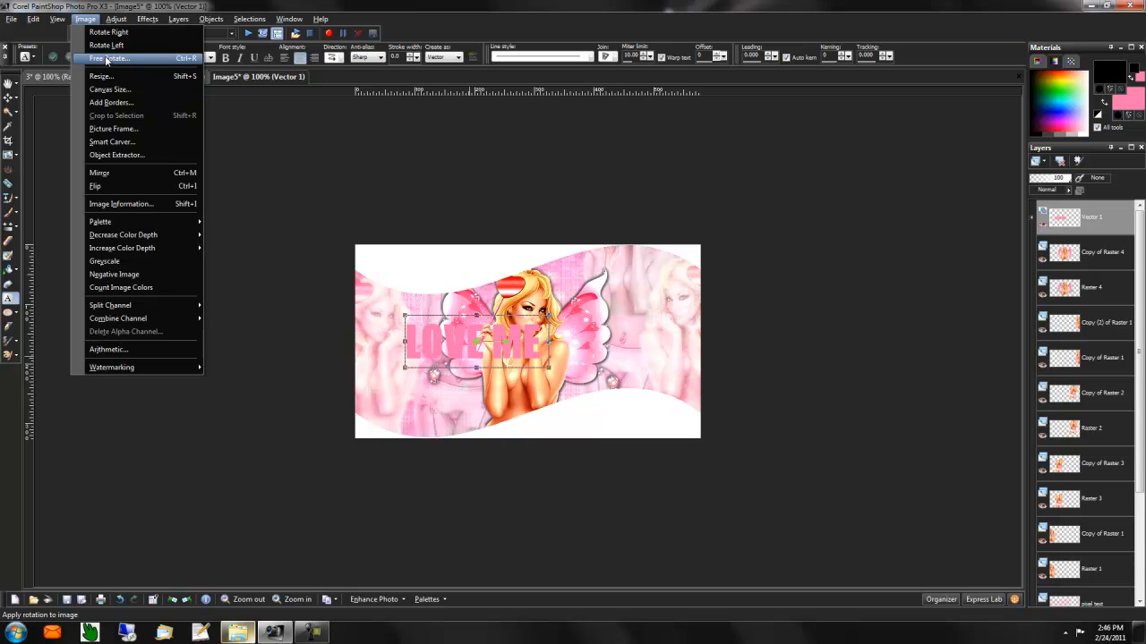
click(105, 59)
click(669, 299)
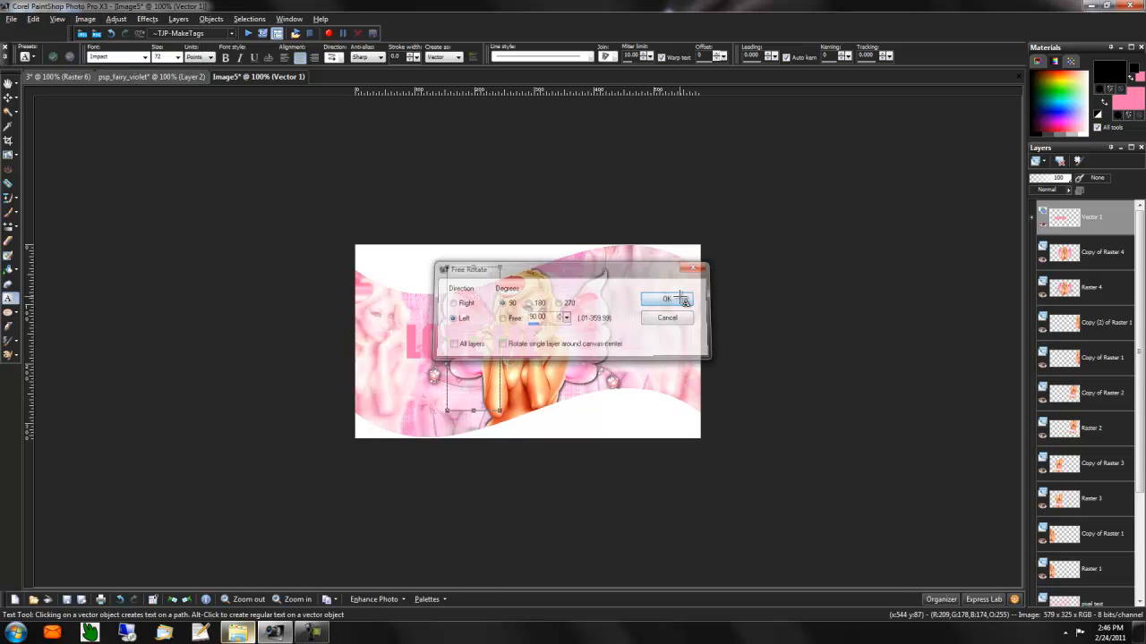
click(11, 97)
drag(459, 313, 377, 328)
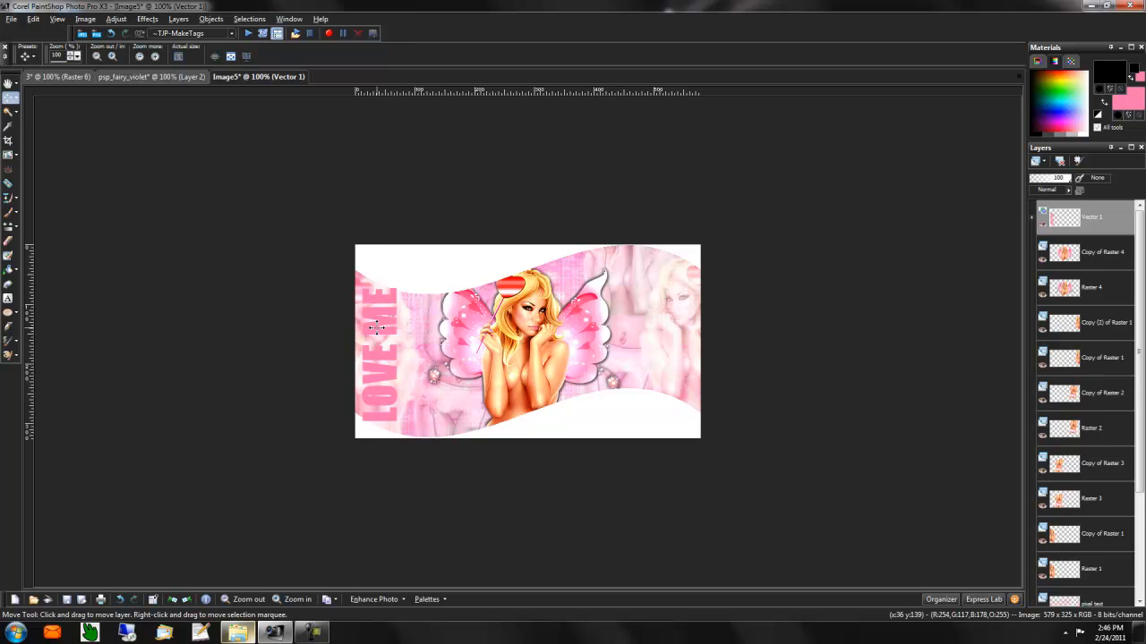
Step: Shorten the vertical LOVE ME text slightly at both ends and widen it a little so it fits inside the wave
click(17, 99)
click(64, 102)
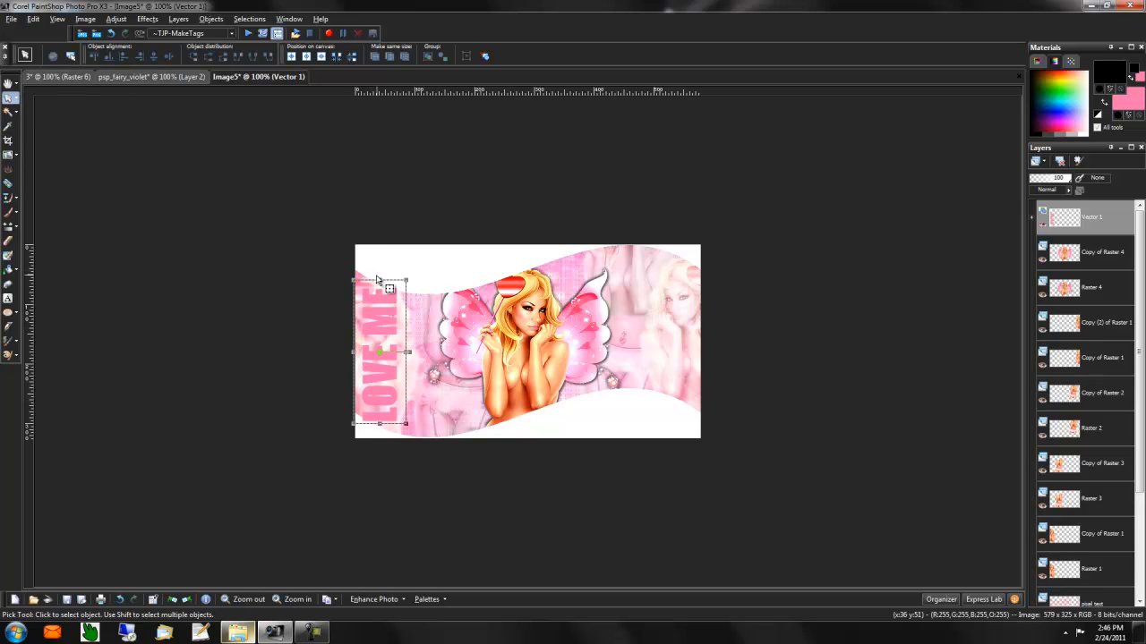
drag(381, 282, 381, 288)
drag(381, 423, 381, 417)
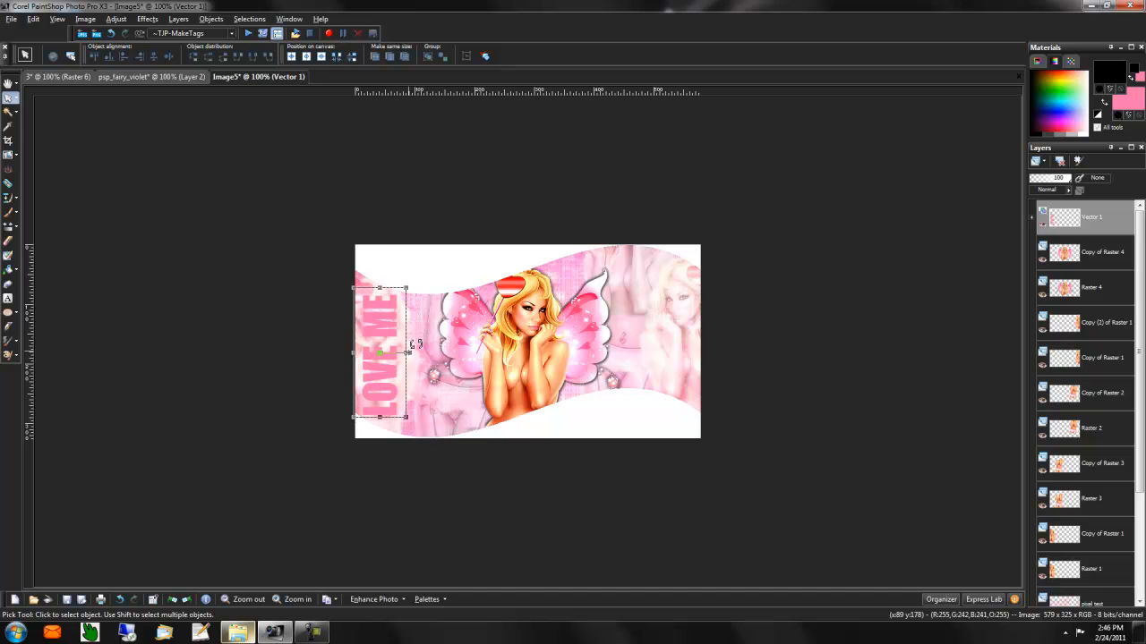
drag(407, 352, 410, 351)
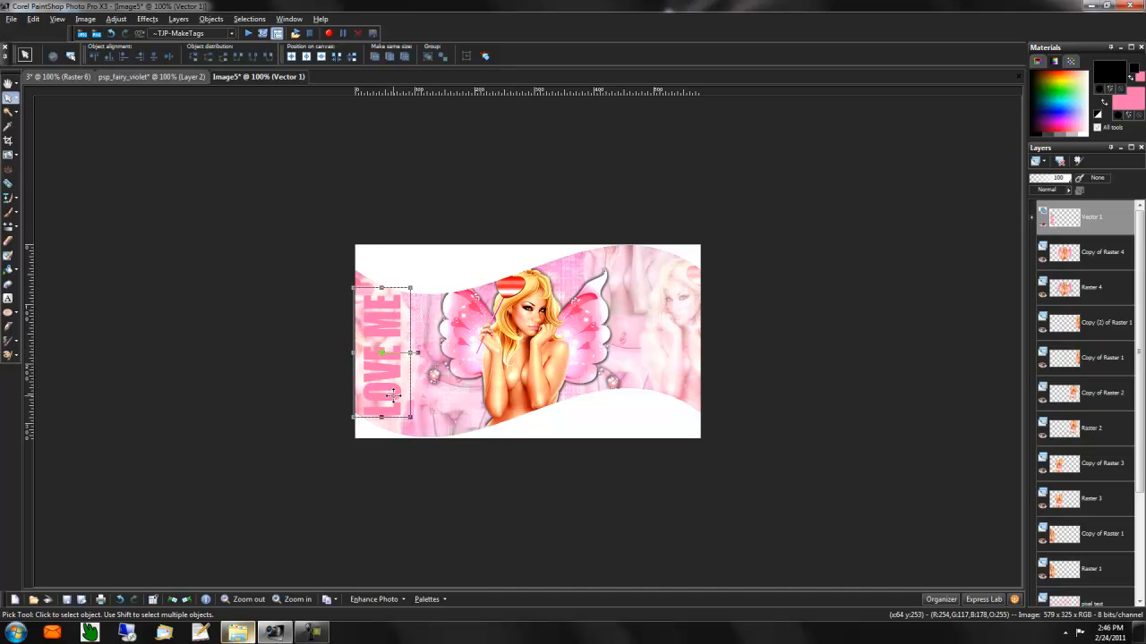
click(16, 97)
click(55, 114)
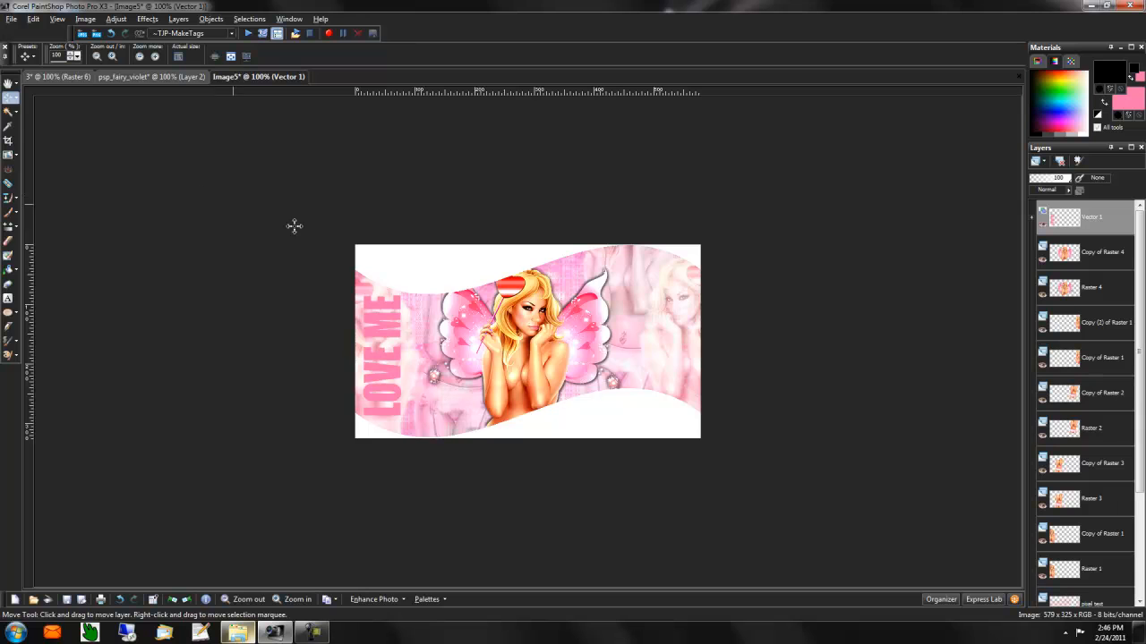
Step: Convert the LOVE ME vector layer to a raster layer and duplicate it
right_click(1108, 213)
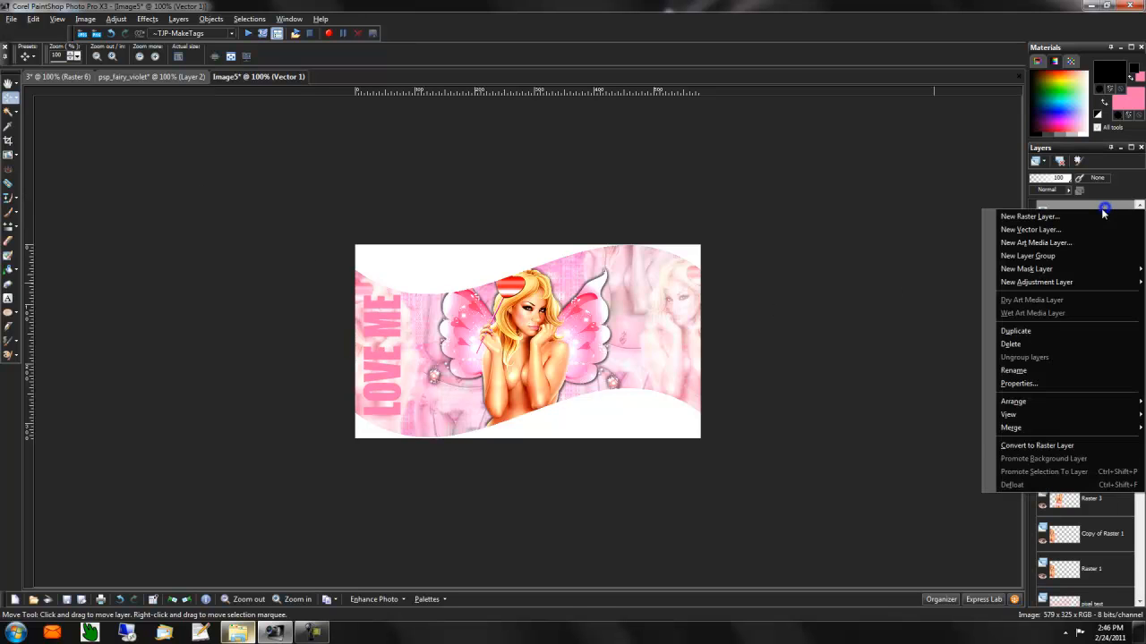
click(1006, 446)
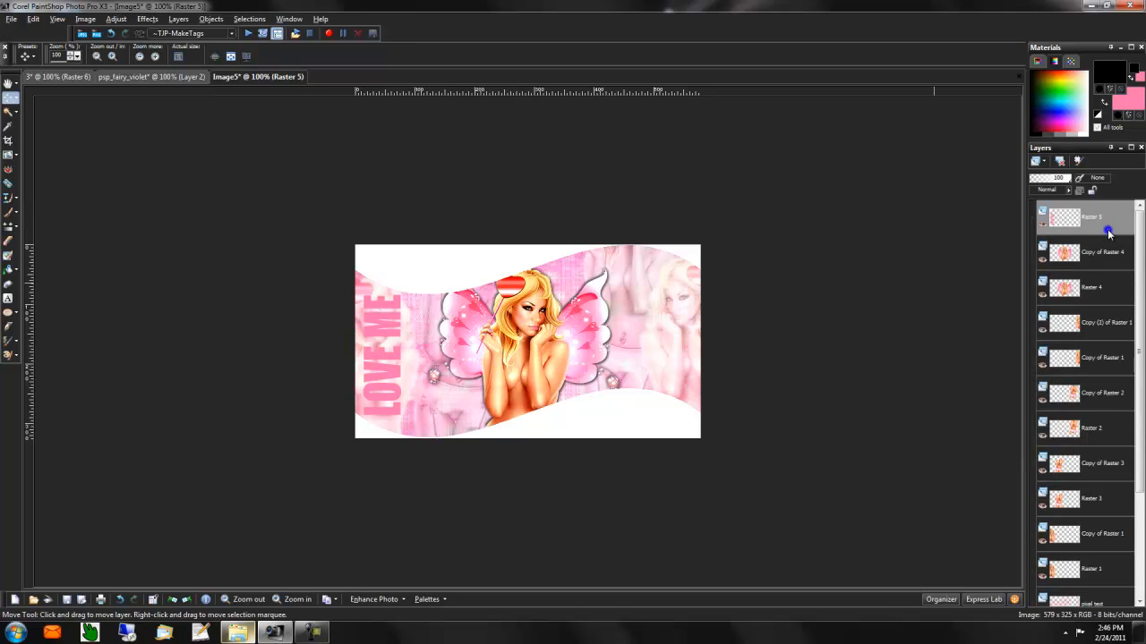
right_click(1111, 225)
click(1029, 357)
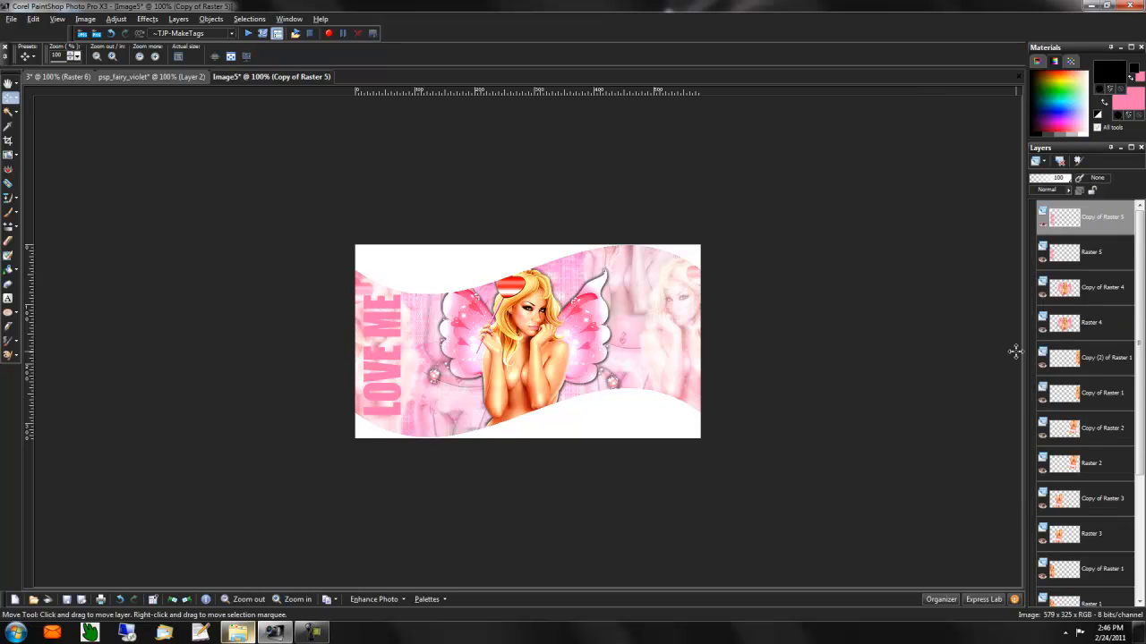
Step: Mirror and flip the duplicated LOVE ME layer to place it along the tag's right edge
click(90, 20)
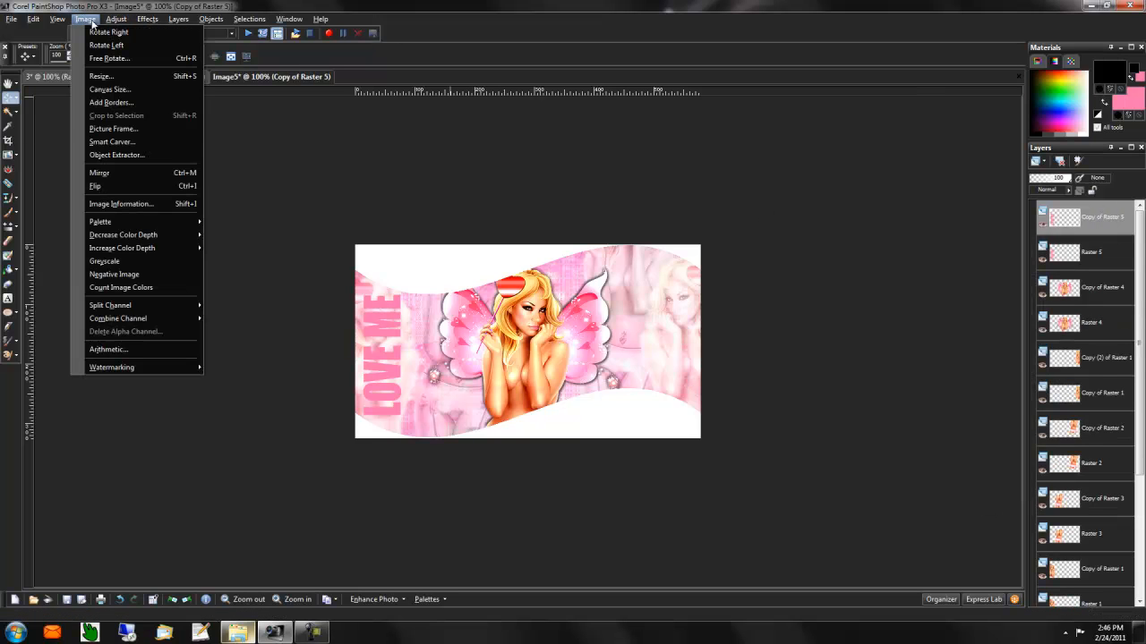
click(139, 173)
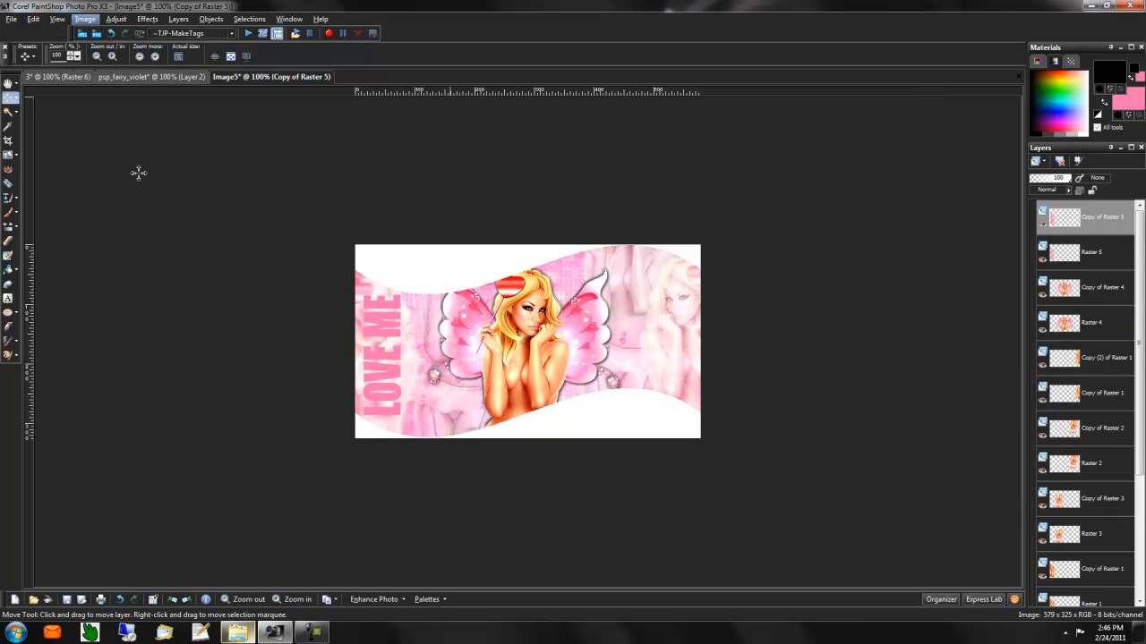
click(85, 19)
click(121, 185)
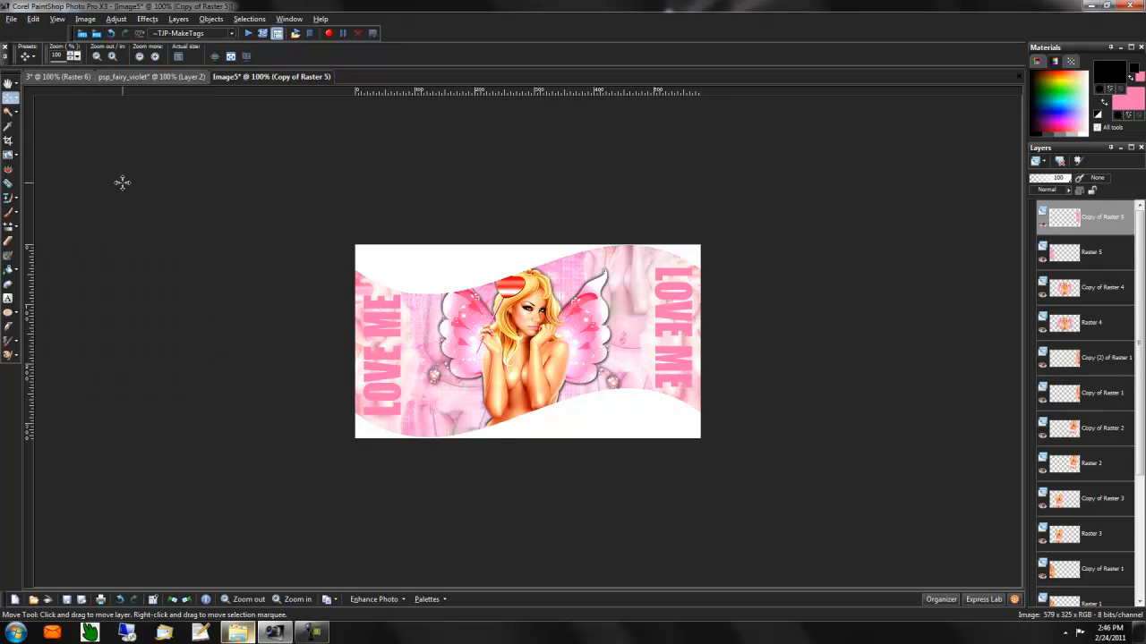
Step: Lower the opacity of both vertical LOVE ME layers to 31
click(1100, 254)
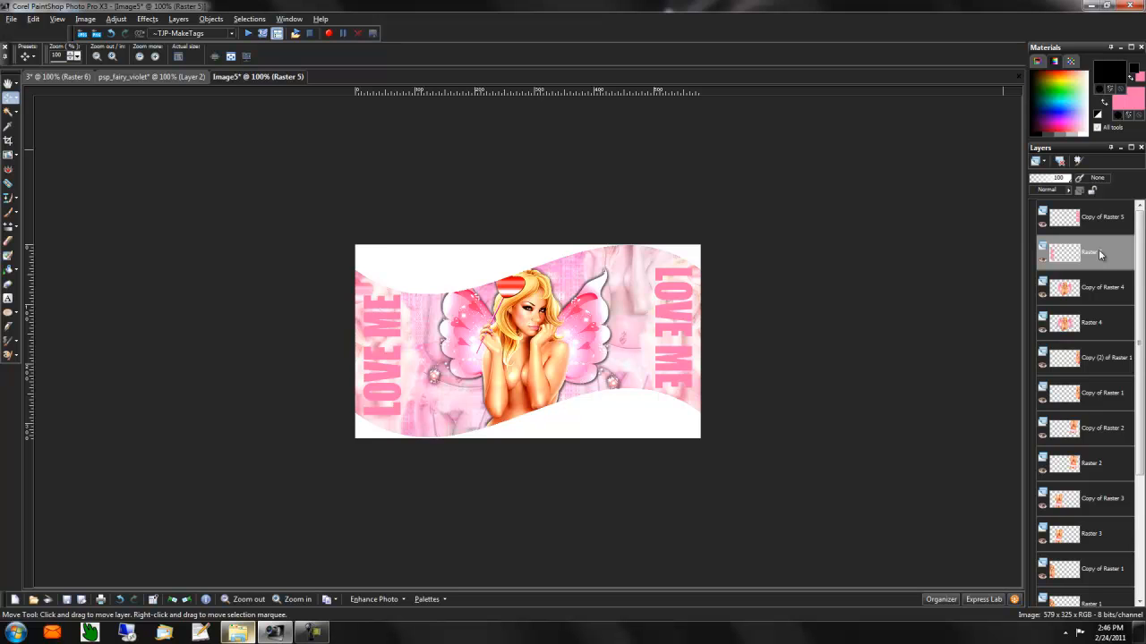
click(1083, 219)
click(1082, 246)
drag(1043, 183, 1037, 182)
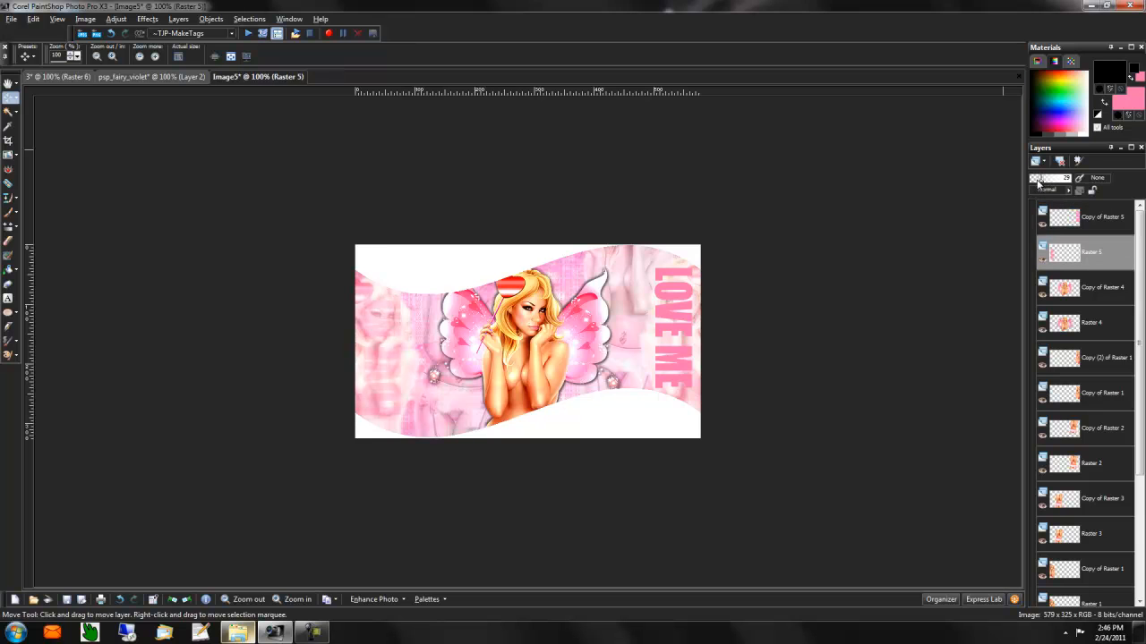
click(1120, 225)
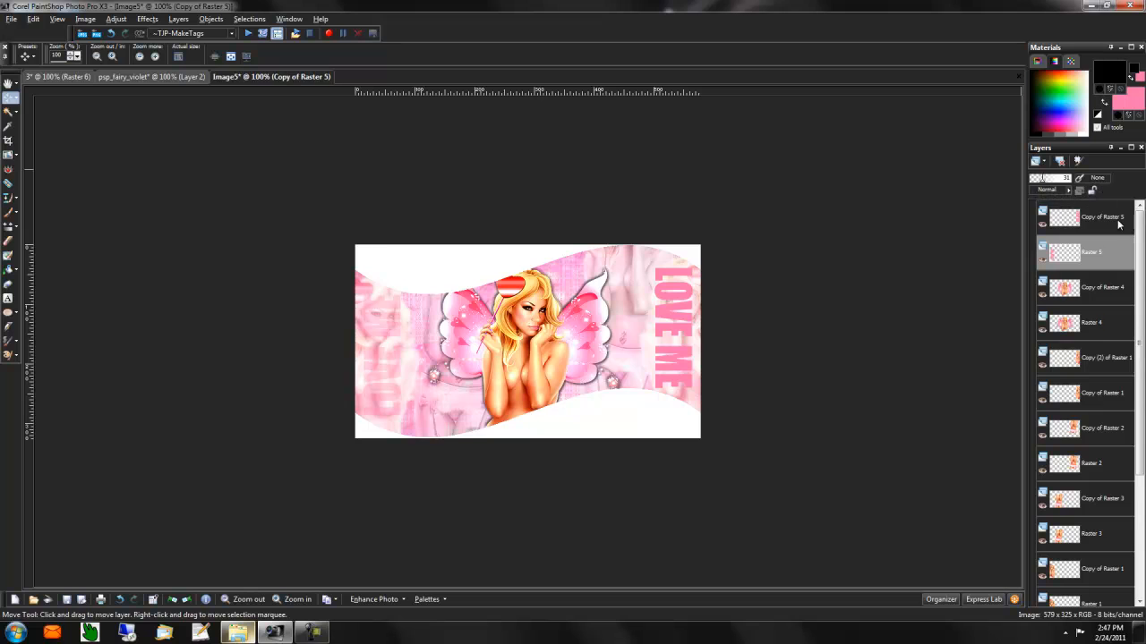
click(1043, 181)
drag(1043, 184, 1041, 184)
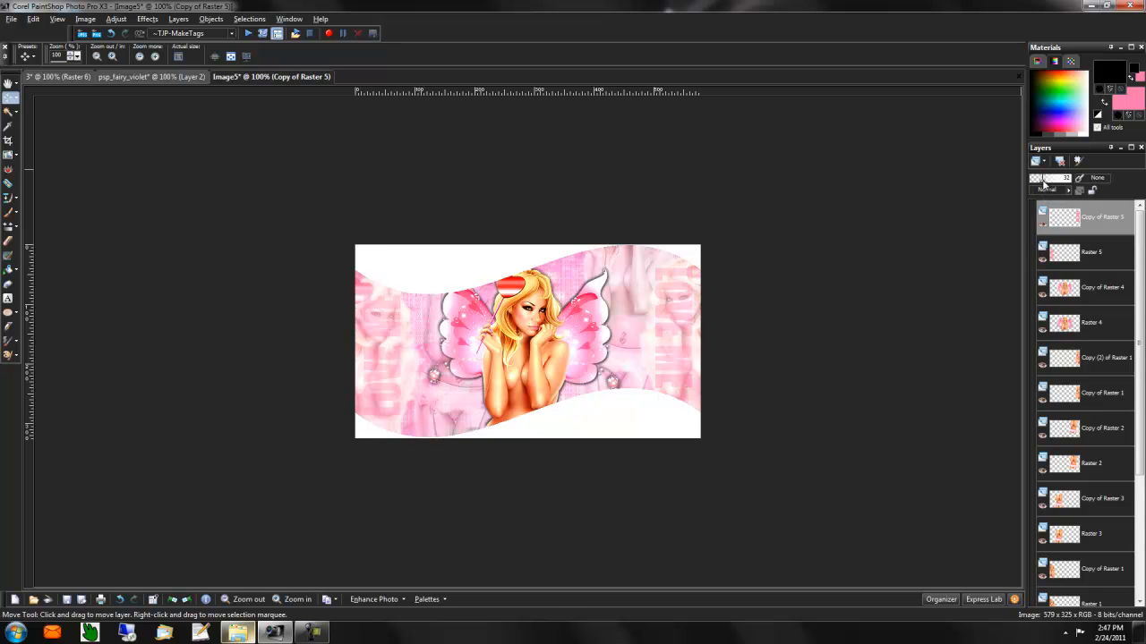
Step: Apply a Gradient Glow with a 3-pixel width and the white Medium colour preset to the tag's left LOVE ME layer
click(1094, 253)
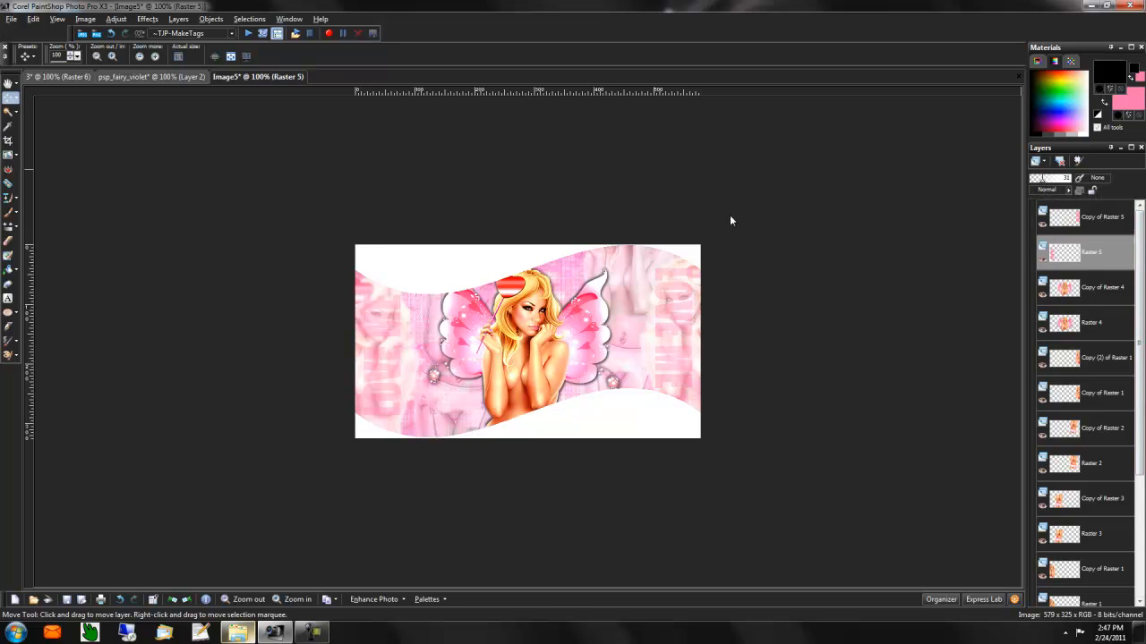
click(148, 18)
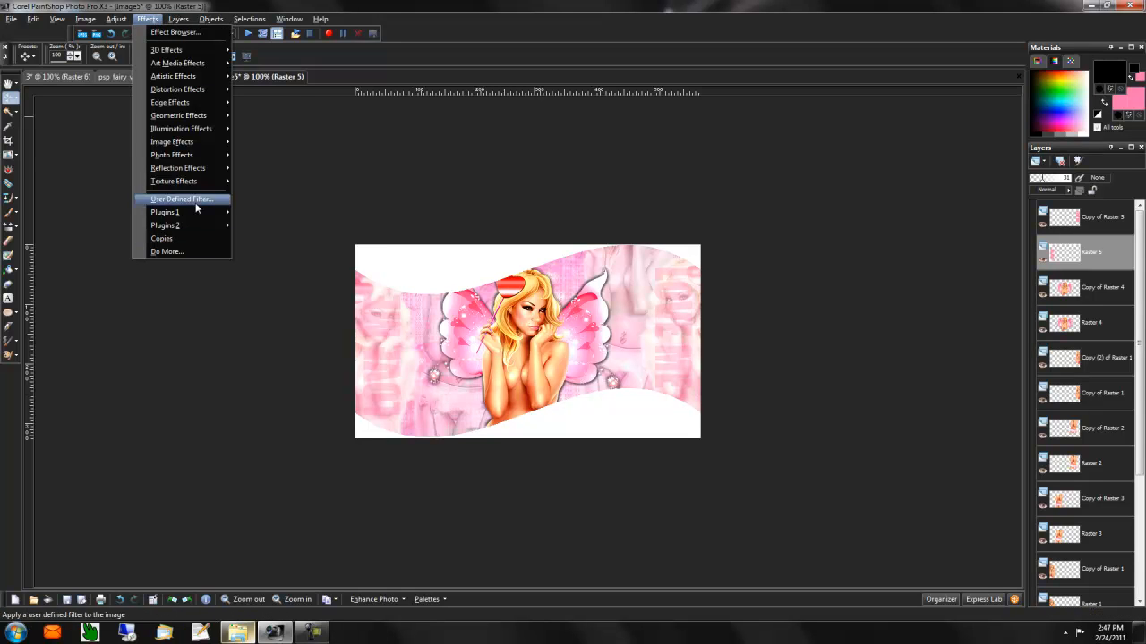
mouse_move(199, 214)
mouse_move(336, 205)
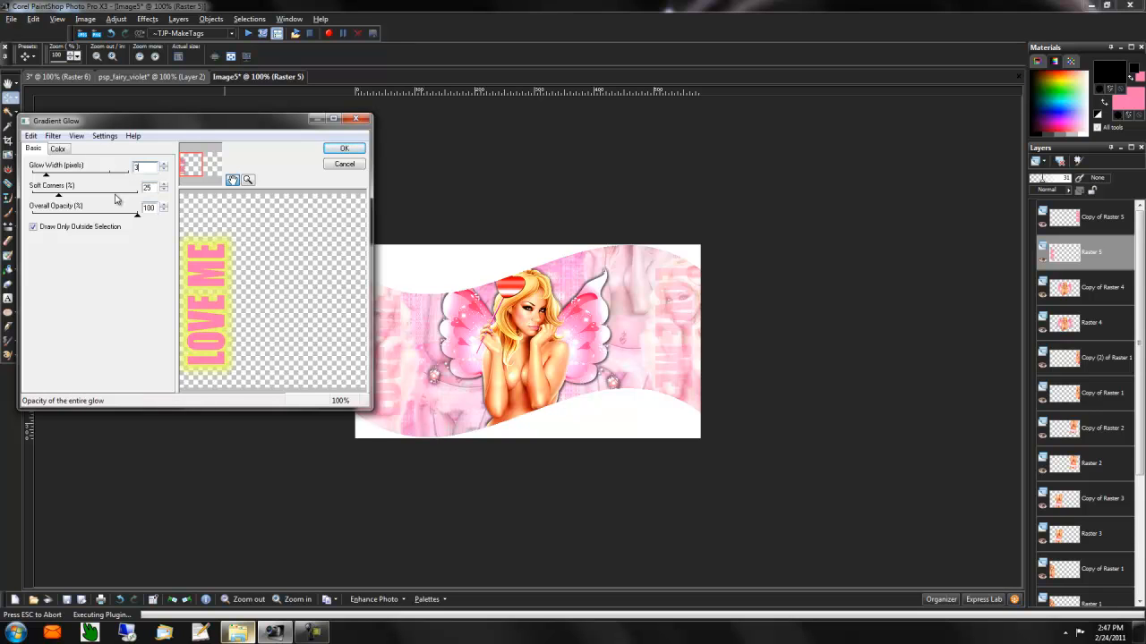
click(58, 148)
scroll(113, 203, down, 1)
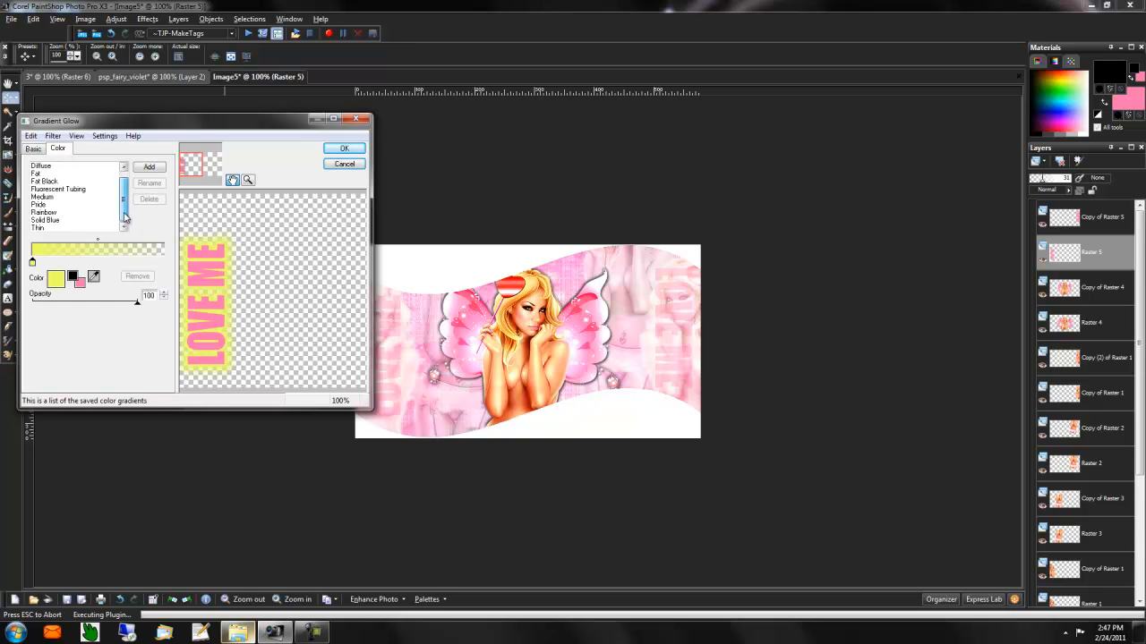
click(62, 228)
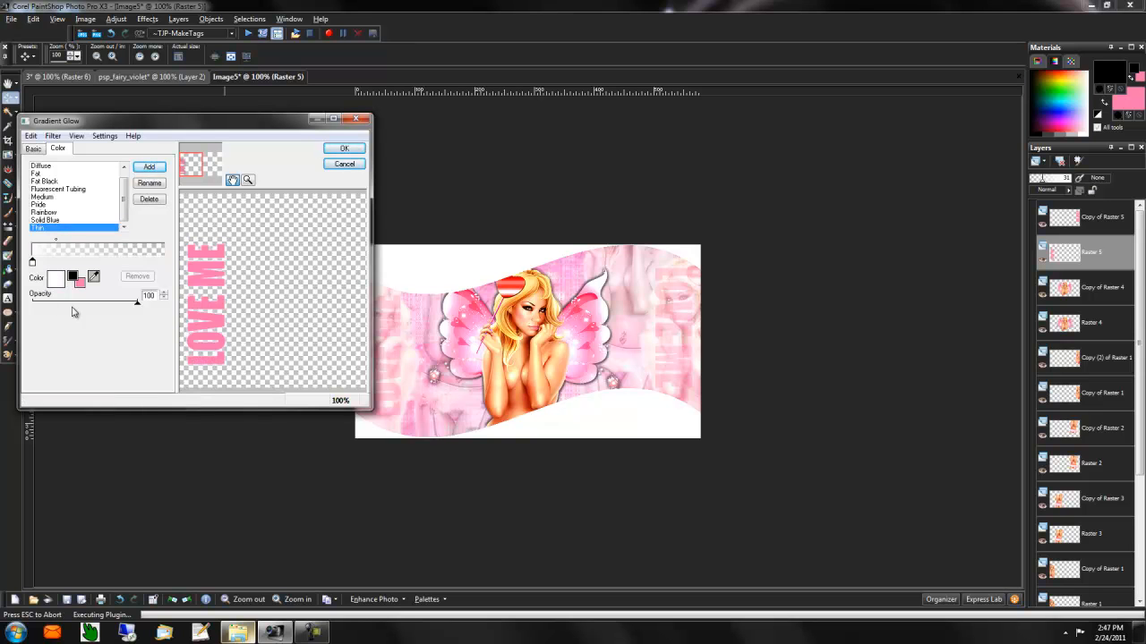
click(41, 198)
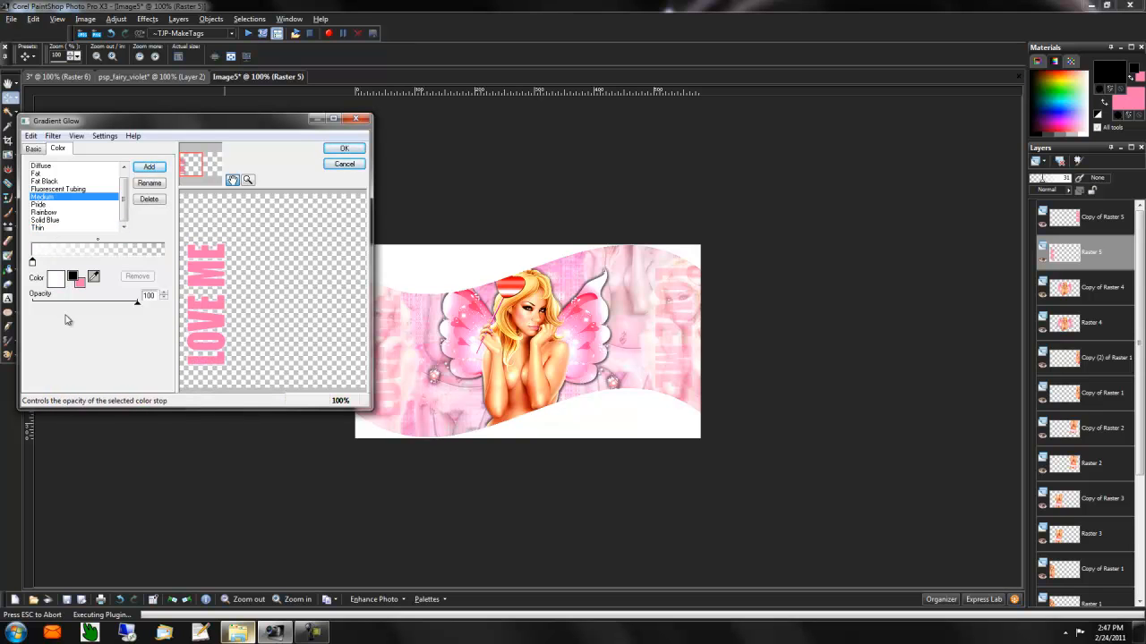
click(344, 148)
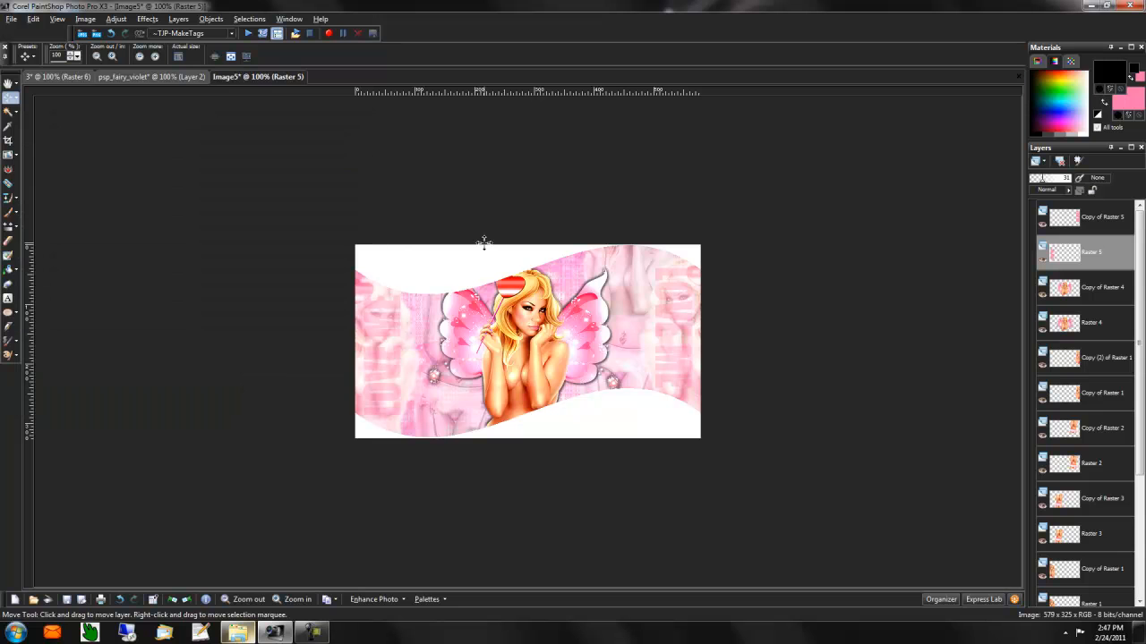
Step: Apply Gradient Glow with the same settings to the tag's right LOVE ME layer
click(1086, 225)
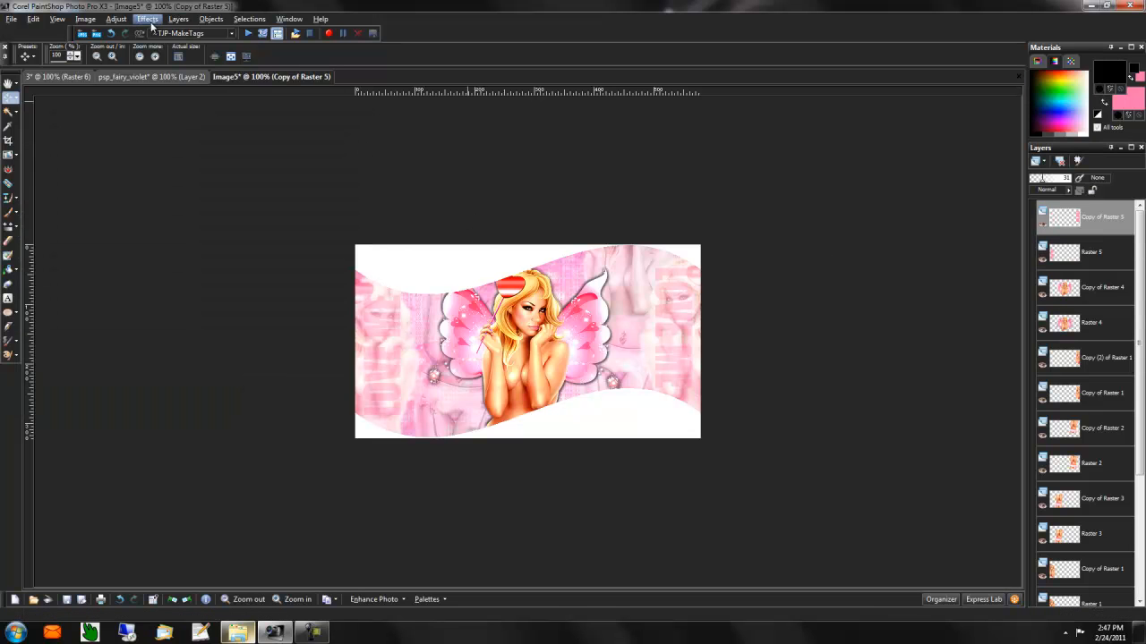
click(147, 19)
click(180, 240)
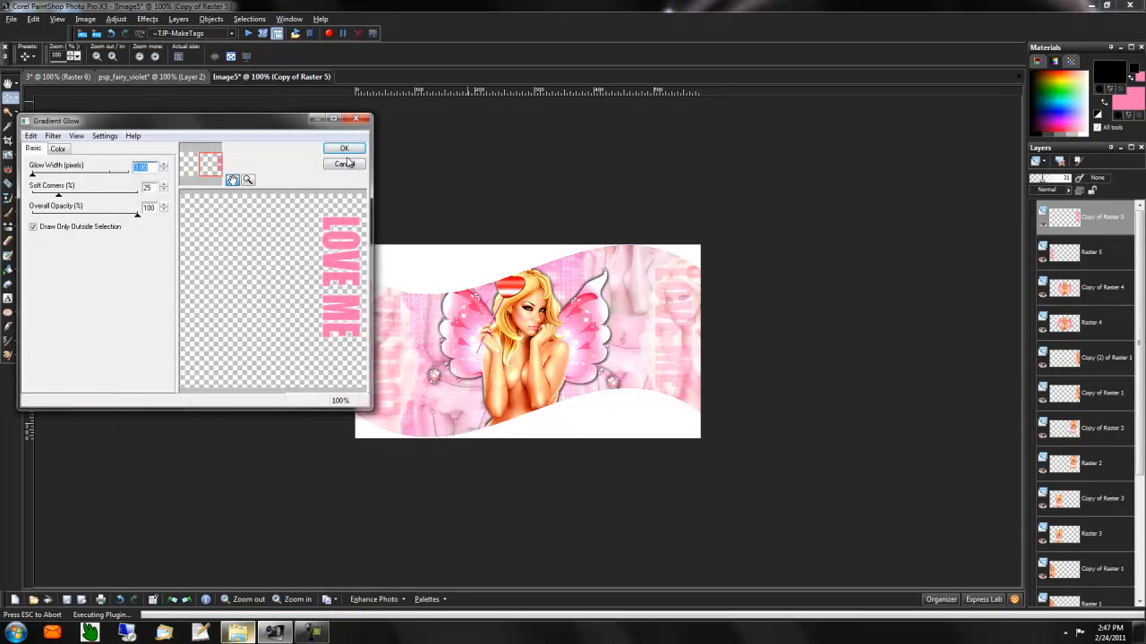
click(344, 146)
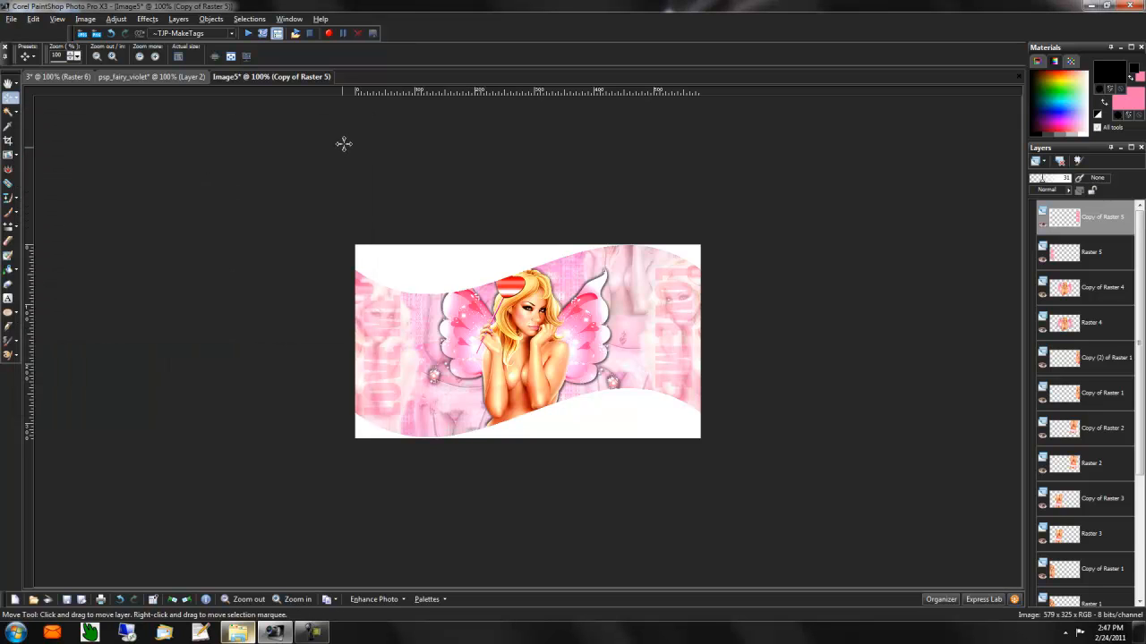
Step: Prepare the Text tool with pink as the foreground colour and white (#ffffff) as the background fill colour
click(8, 298)
click(1105, 103)
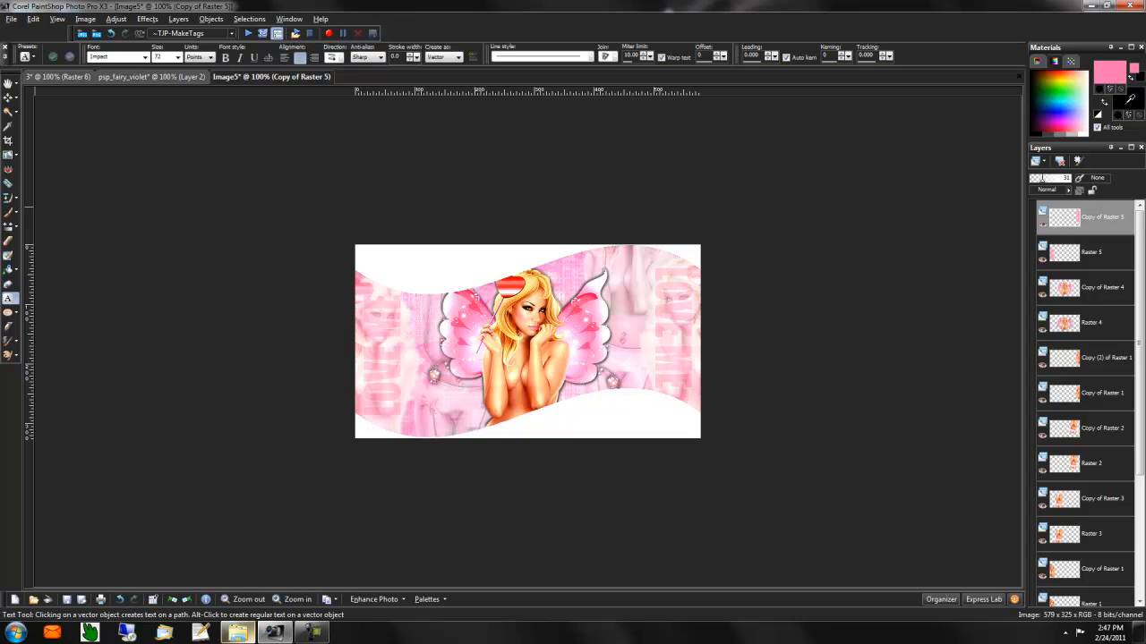
click(1127, 96)
click(235, 339)
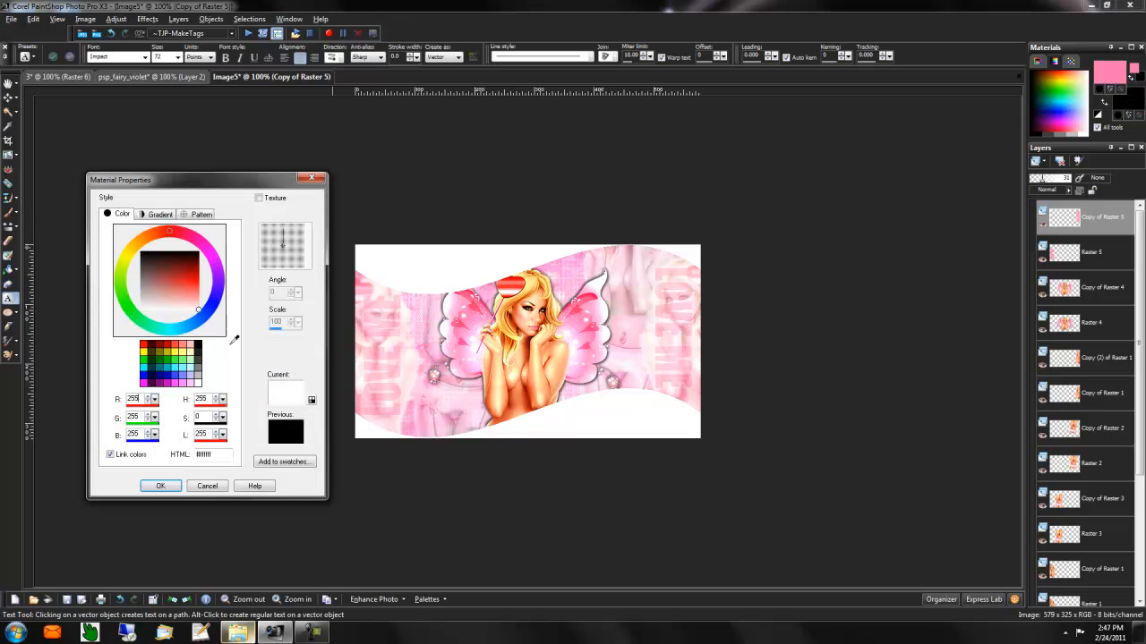
click(175, 485)
Step: Add the text TENDER over the centre of the tag and change its font to Carpenter ICG
click(494, 376)
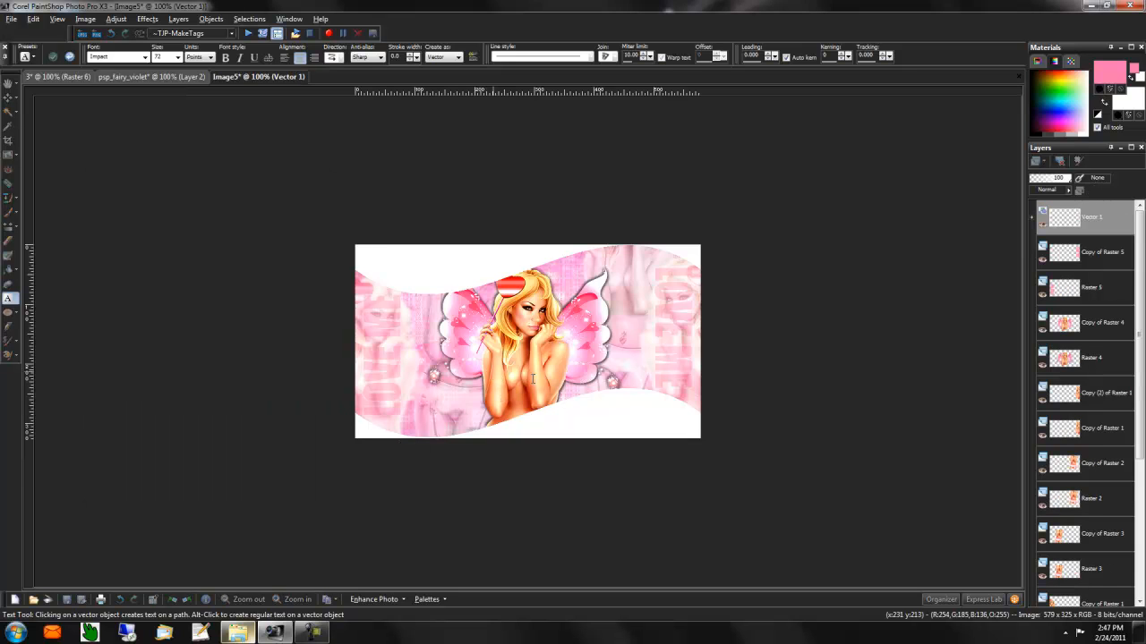
text(TENDER)
key(ctrl+a)
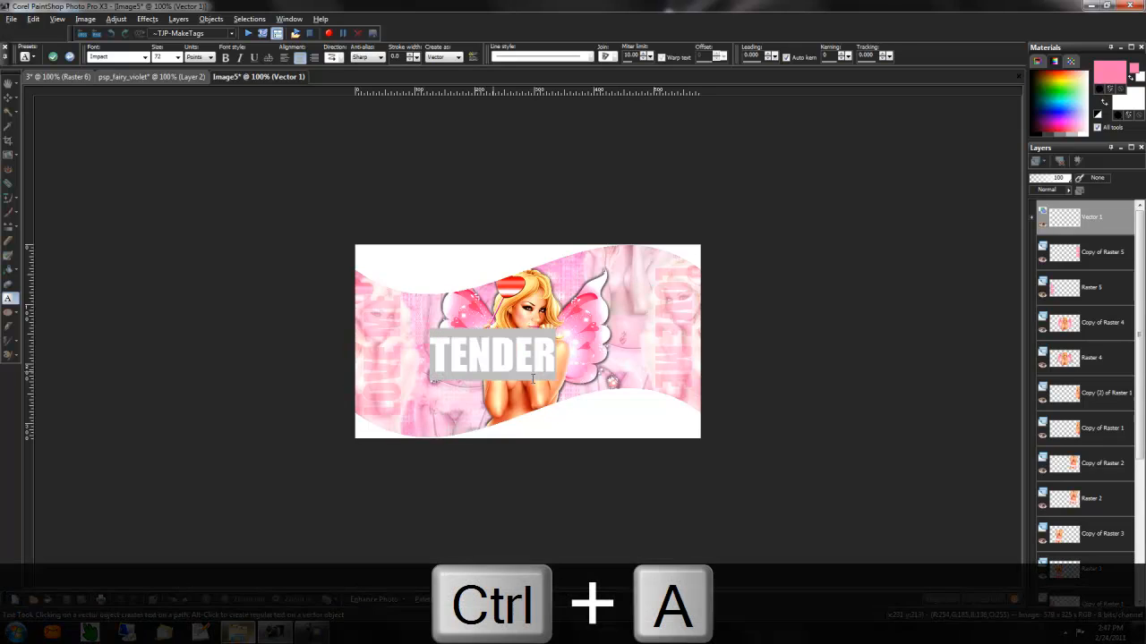
click(147, 59)
text(Carpenter ICG)
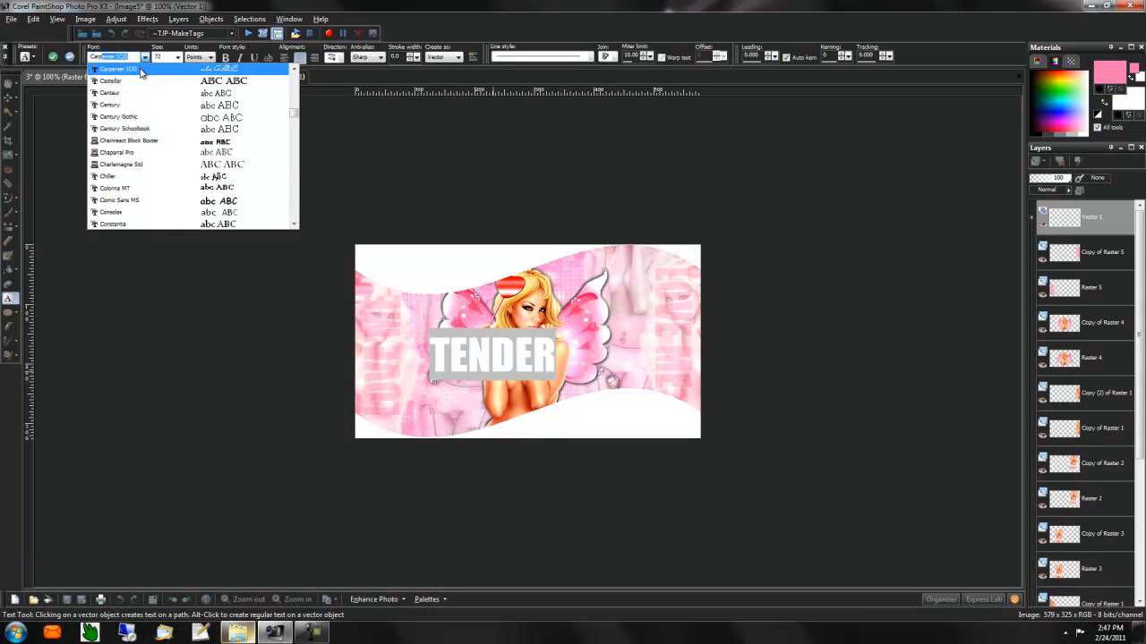
key(Return)
click(178, 58)
click(179, 58)
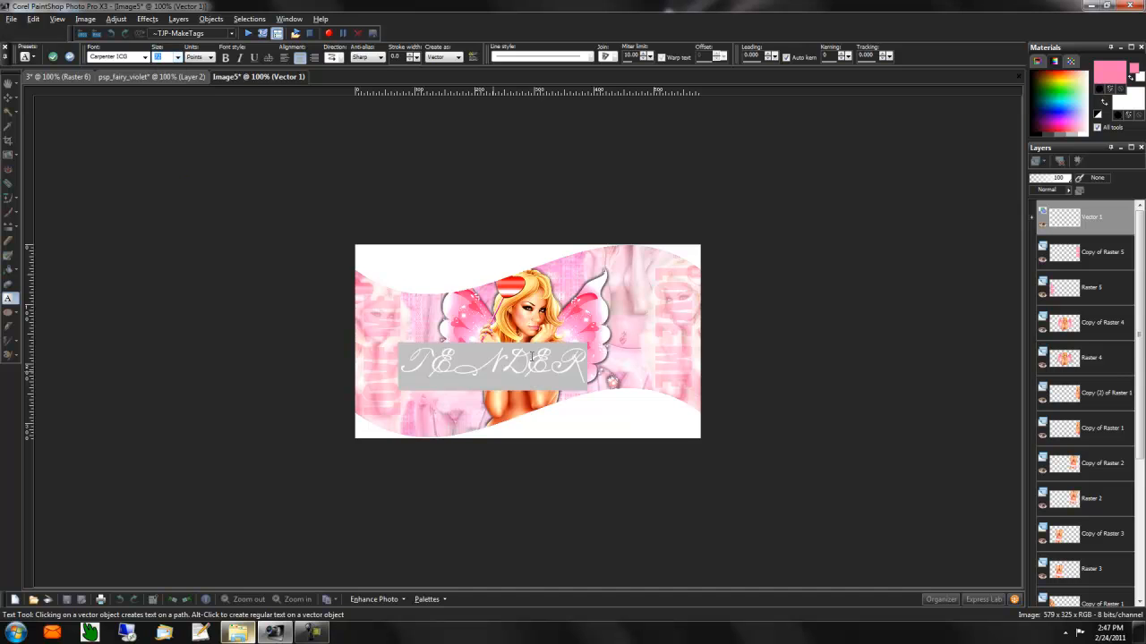
Step: Replace the capitalised text with lowercase "tender" and apply it
key(ctrl+a)
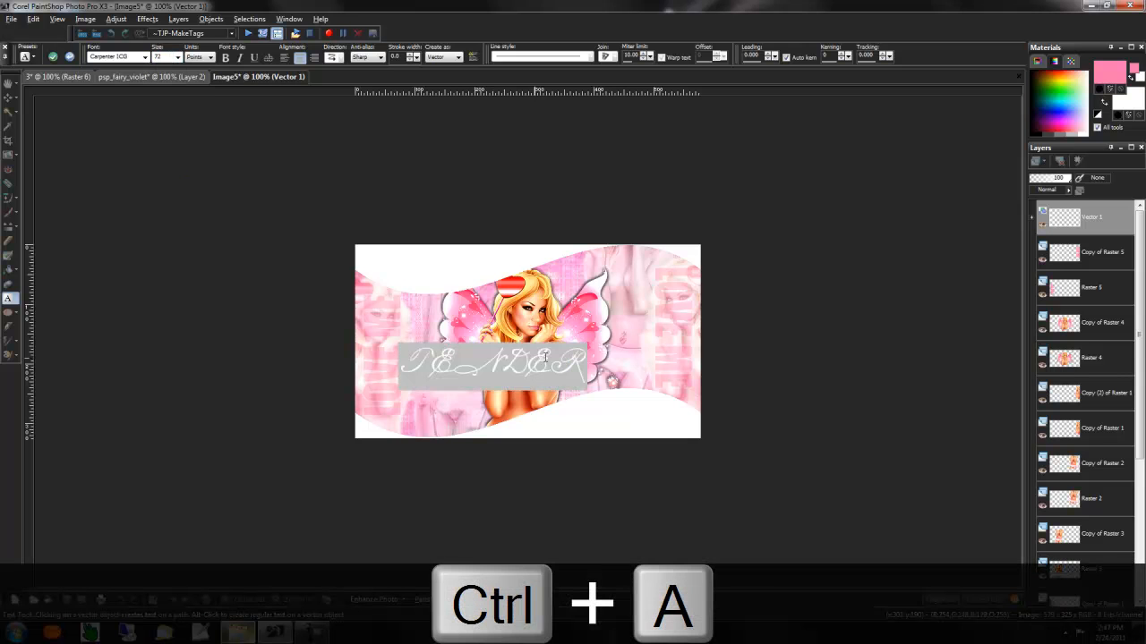
text(tender)
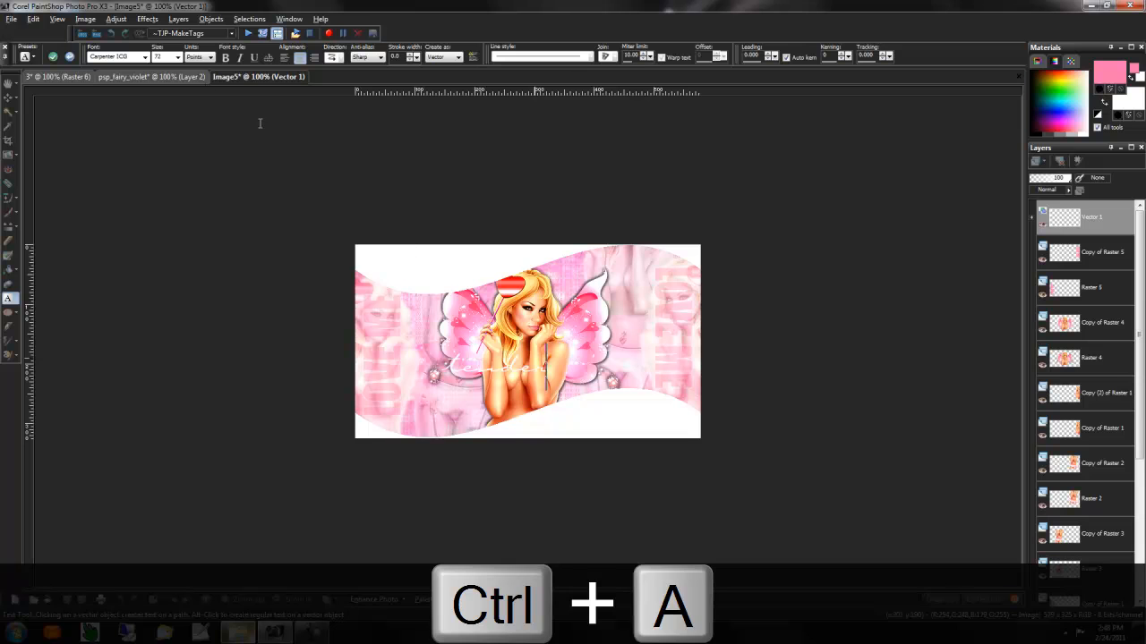
click(53, 57)
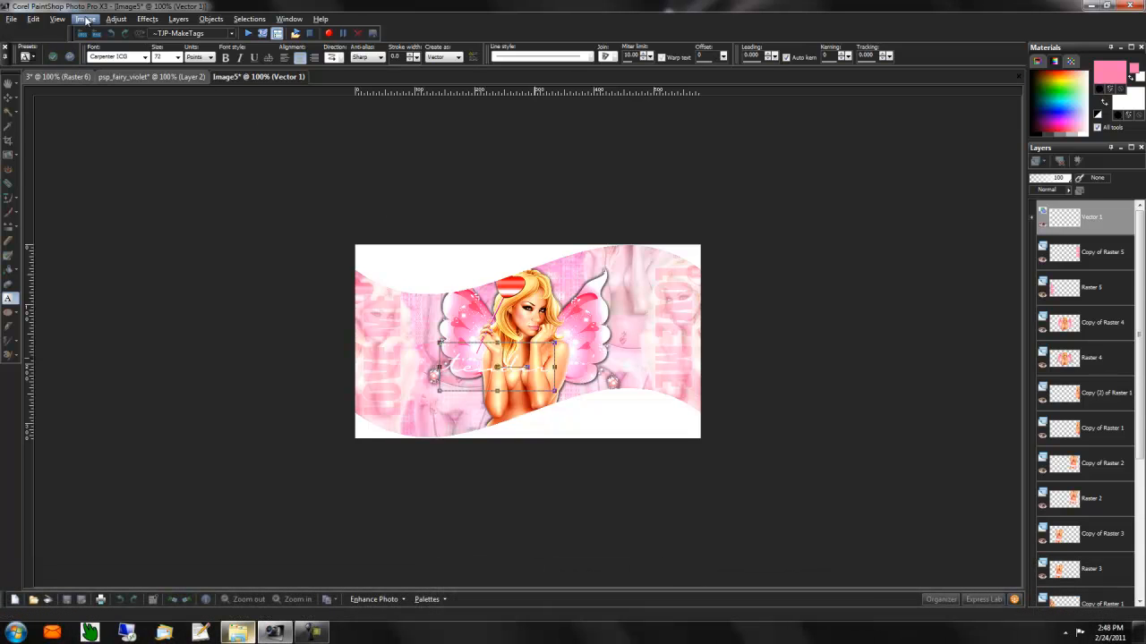
Step: Rotate the "tender" text 90 degrees left and move it over the tag's left LOVE ME text
click(86, 19)
click(108, 57)
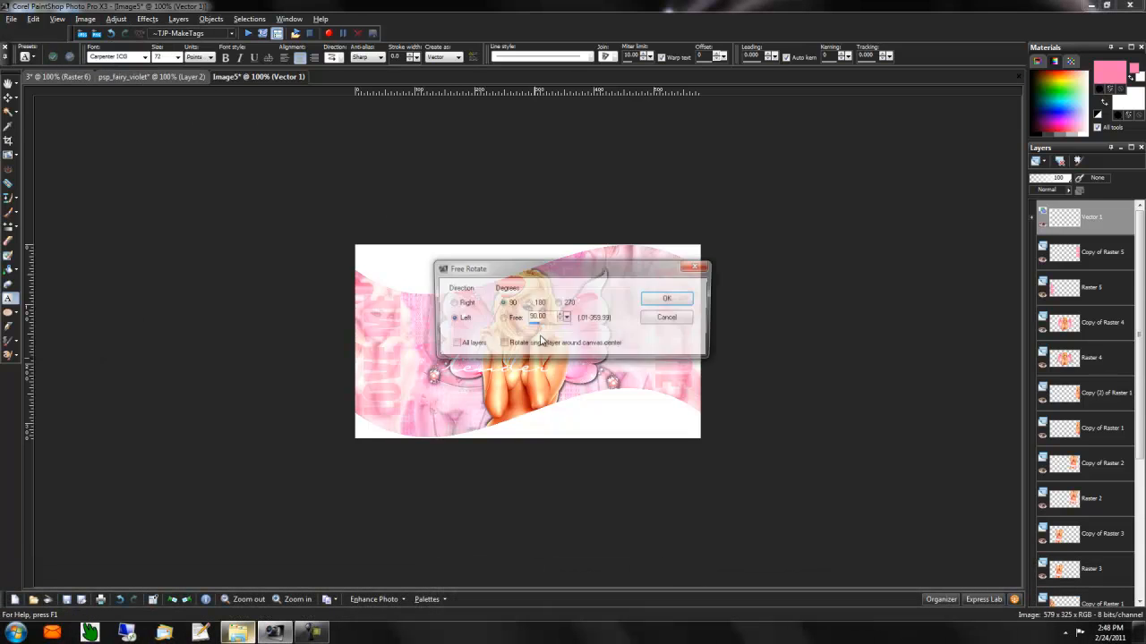
click(666, 300)
drag(499, 360, 397, 354)
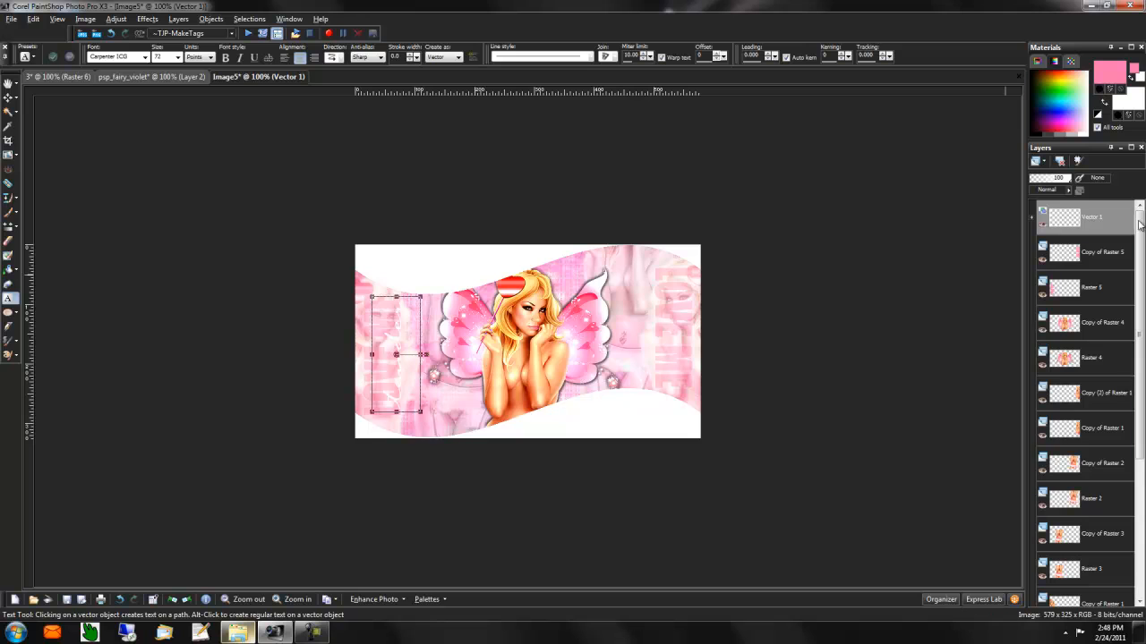
Step: Convert the "tender" vector layer to a raster layer and apply a Gradient Glow in the foreground pink
right_click(1103, 226)
click(1051, 459)
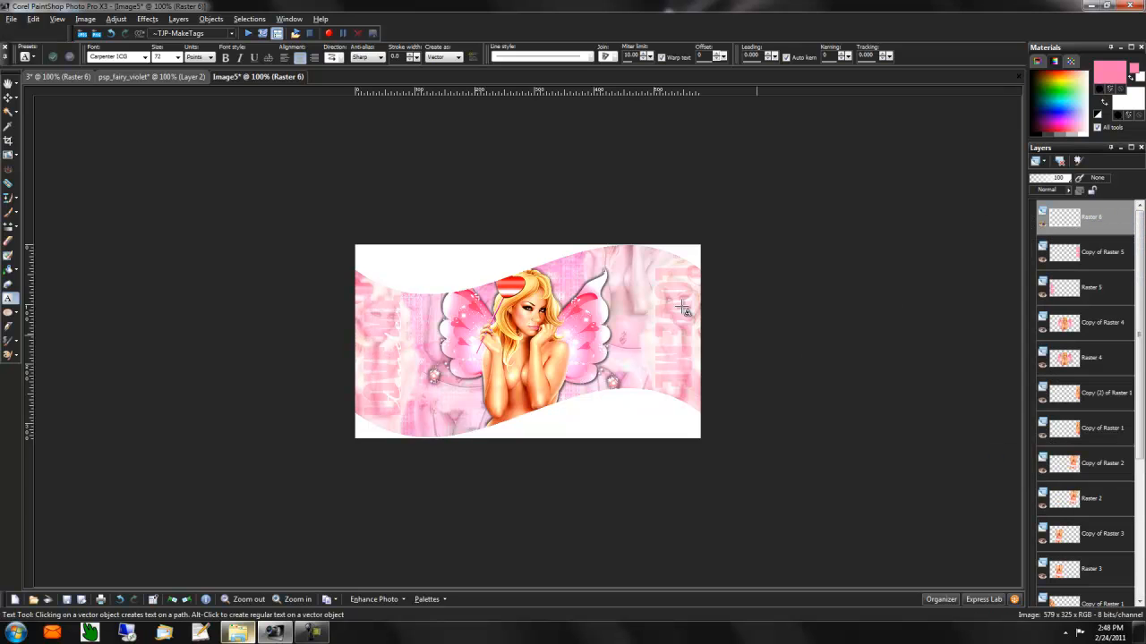
click(147, 19)
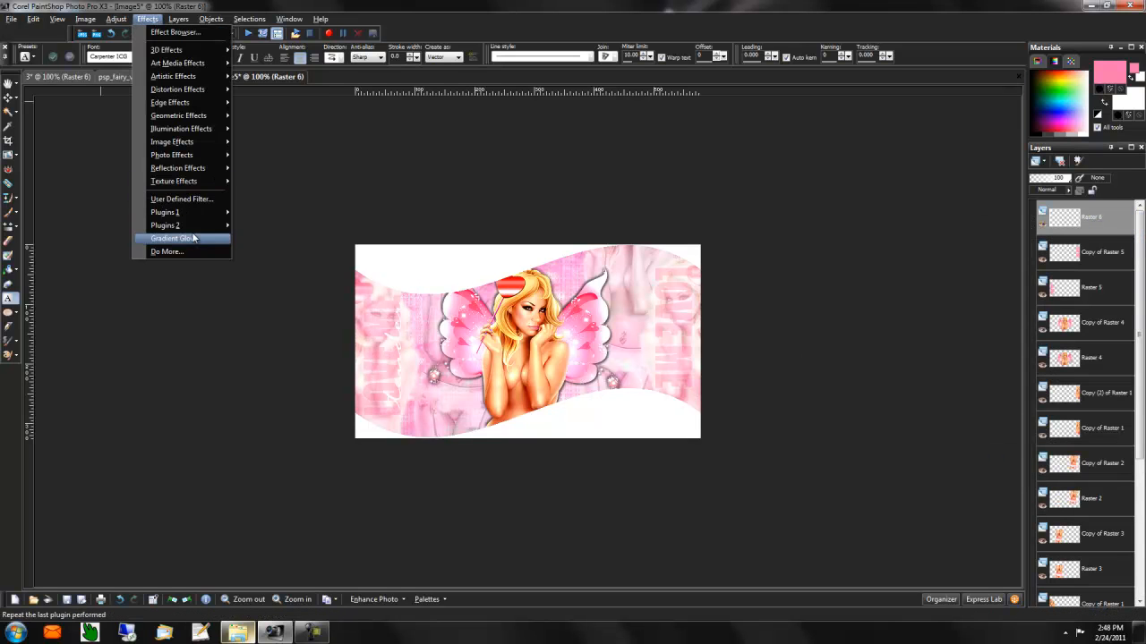
click(193, 238)
click(61, 150)
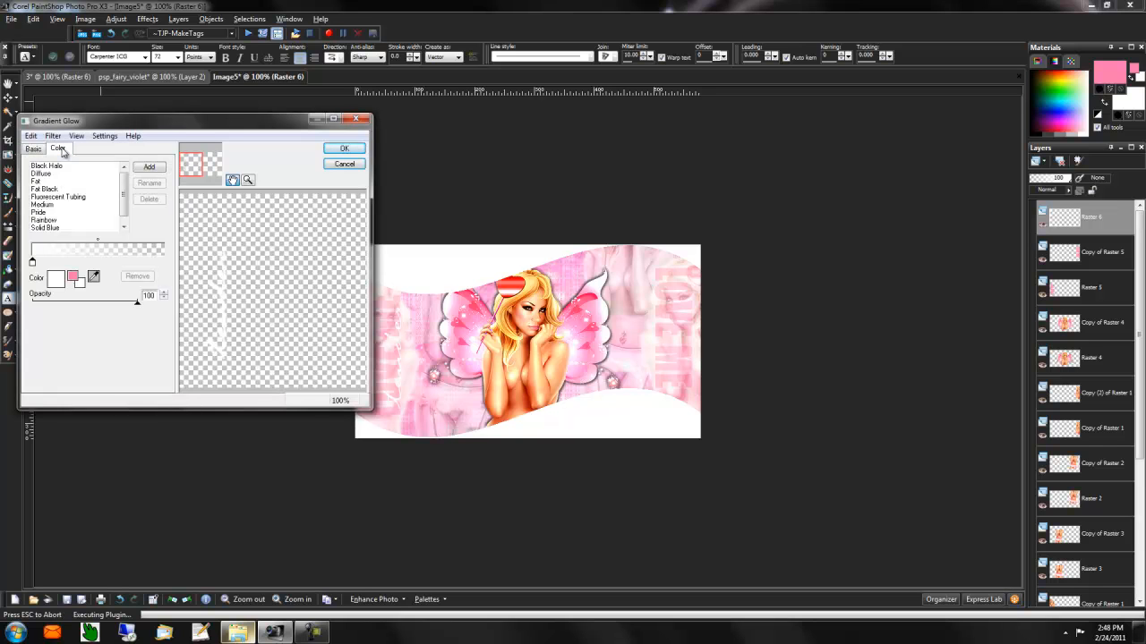
click(73, 278)
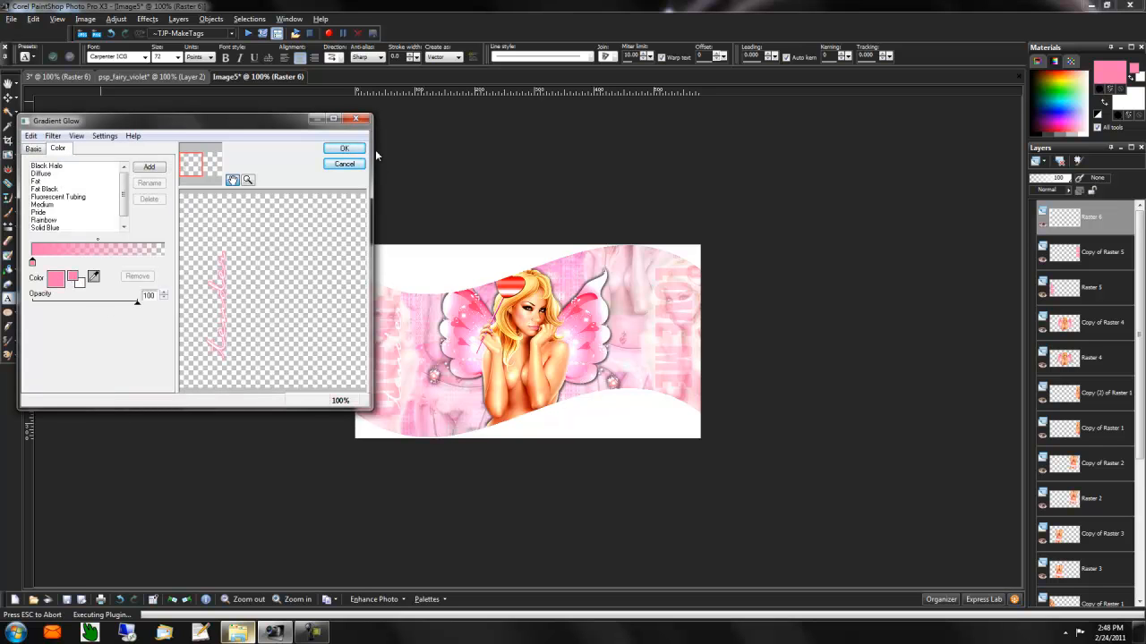
click(345, 149)
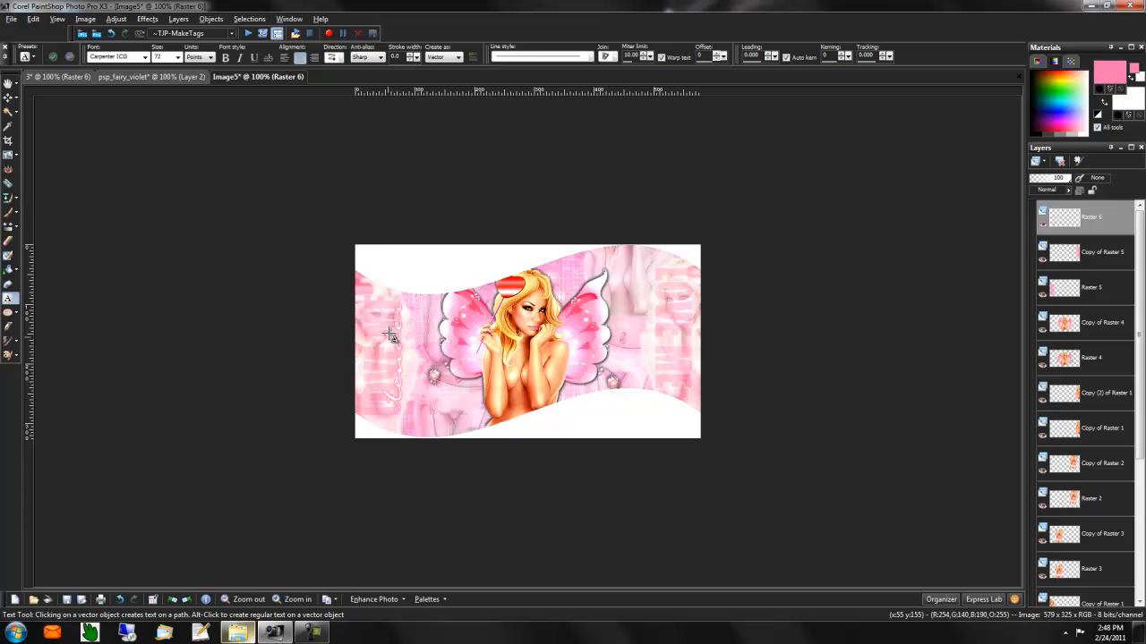
Step: Add the white script text "header", rotated 90 degrees left, over the tag's right LOVE ME text
click(528, 343)
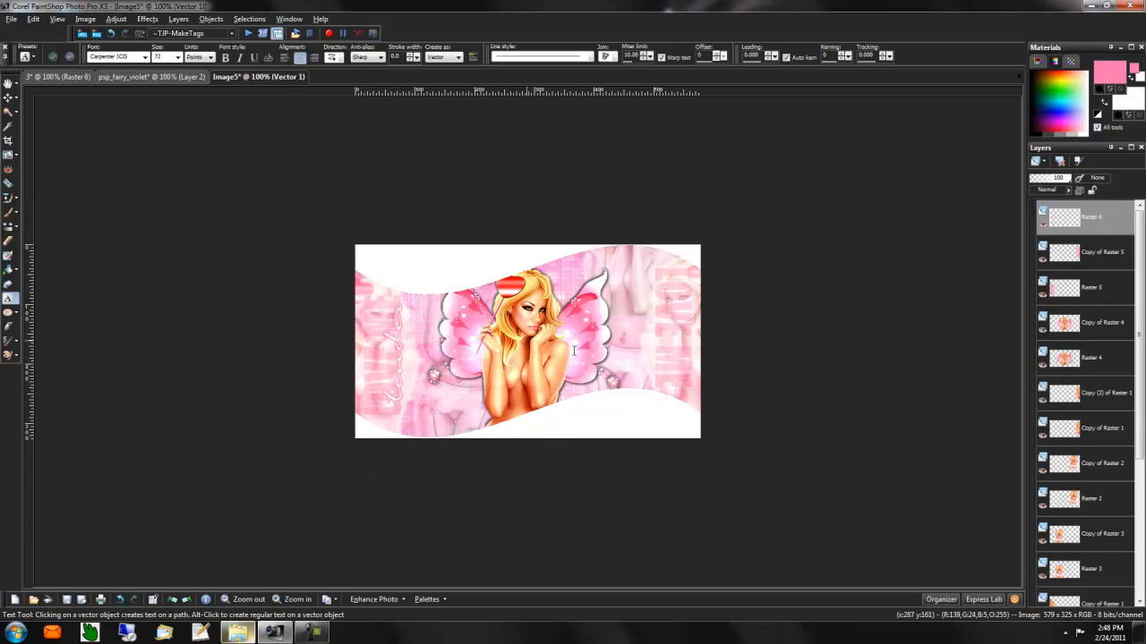
text(header)
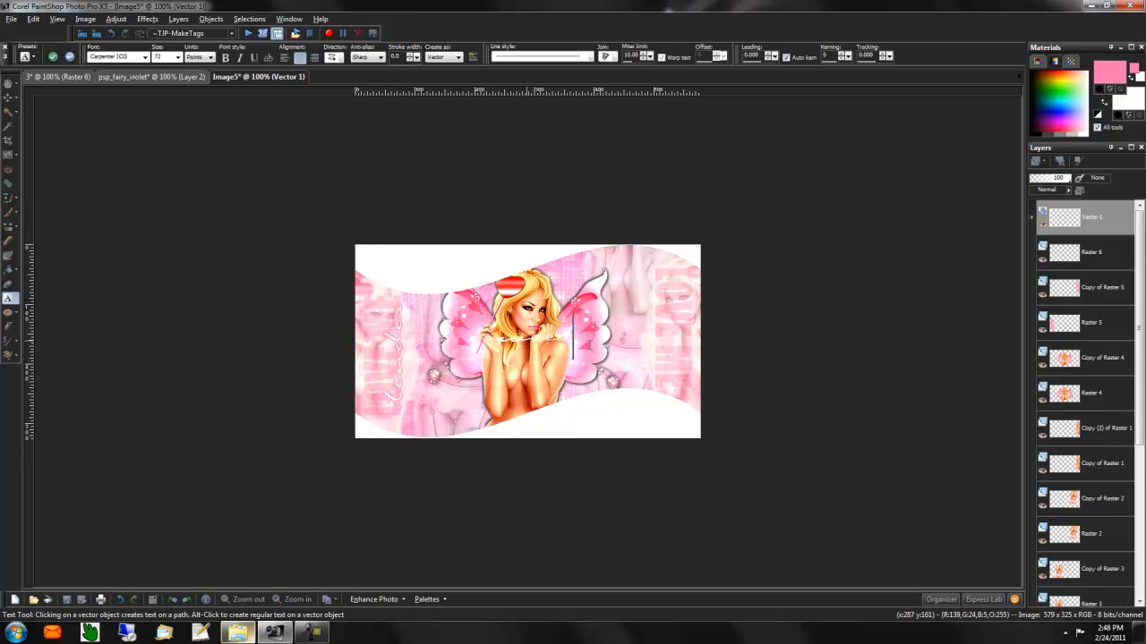
click(85, 19)
click(105, 58)
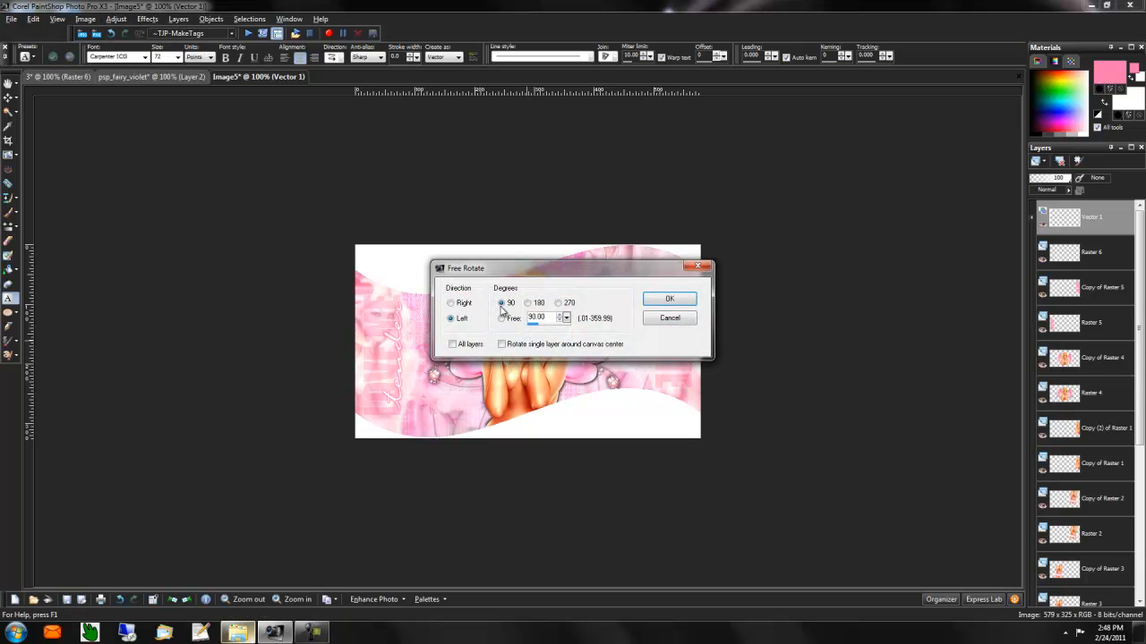
click(662, 299)
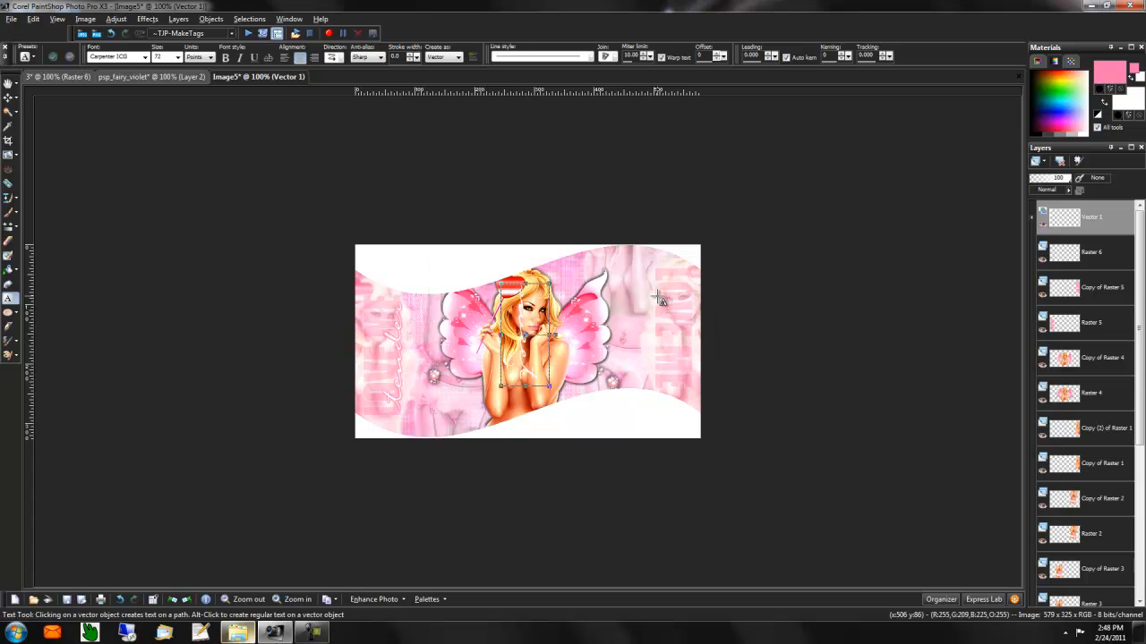
drag(526, 346, 658, 332)
Step: Convert the "header" vector layer to a raster layer and apply a pink Gradient Glow with 25% soft corners and 100% opacity
right_click(1091, 227)
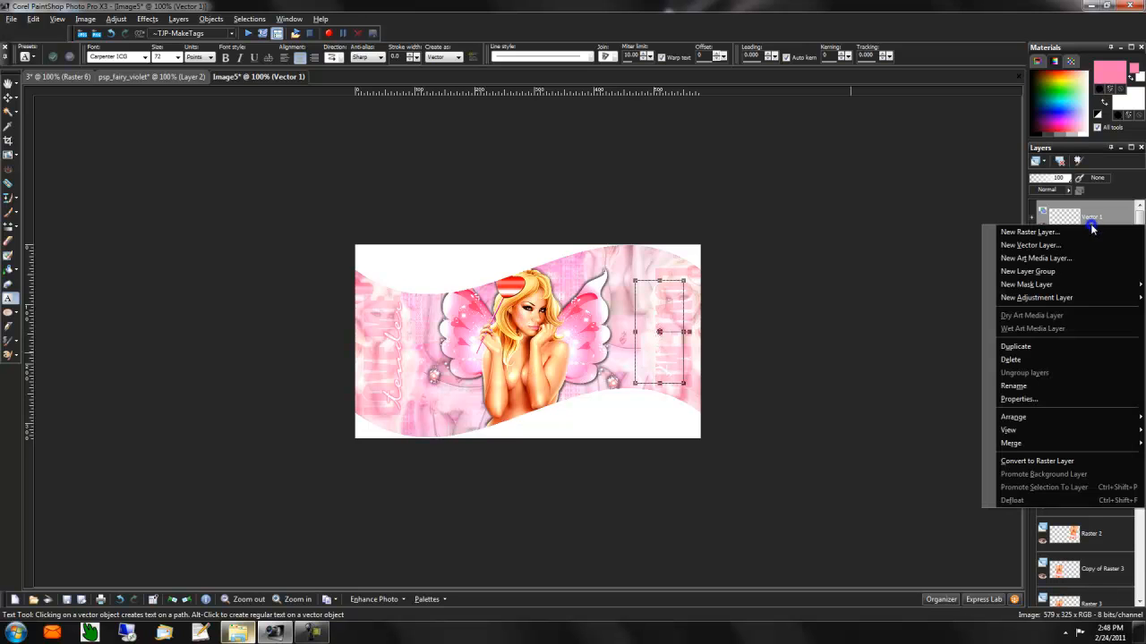
click(1039, 466)
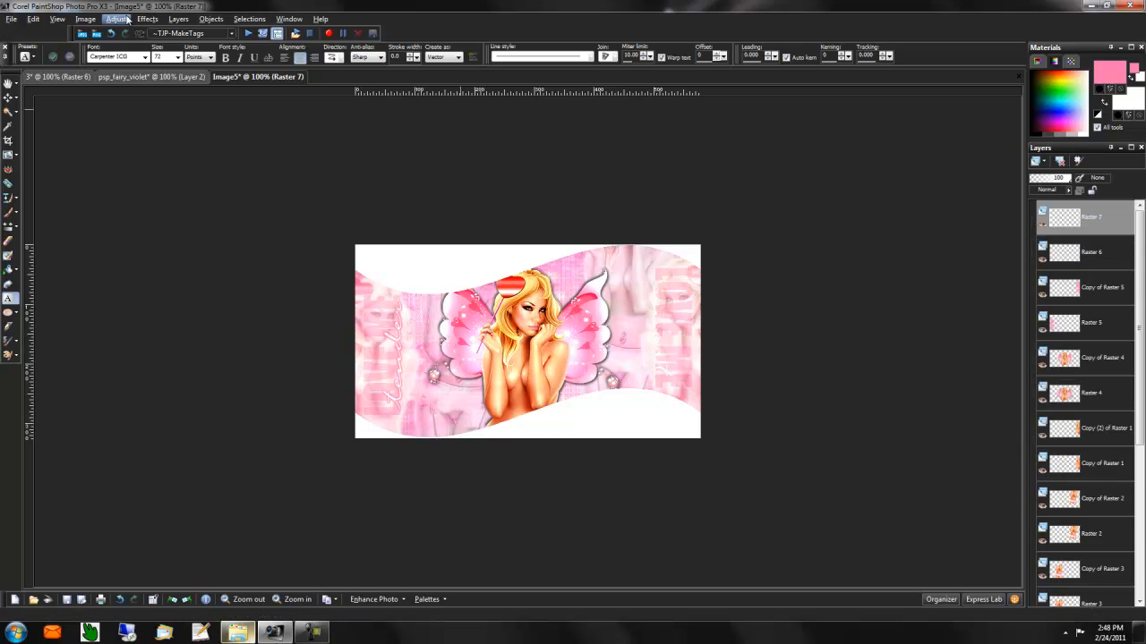
click(147, 19)
click(179, 246)
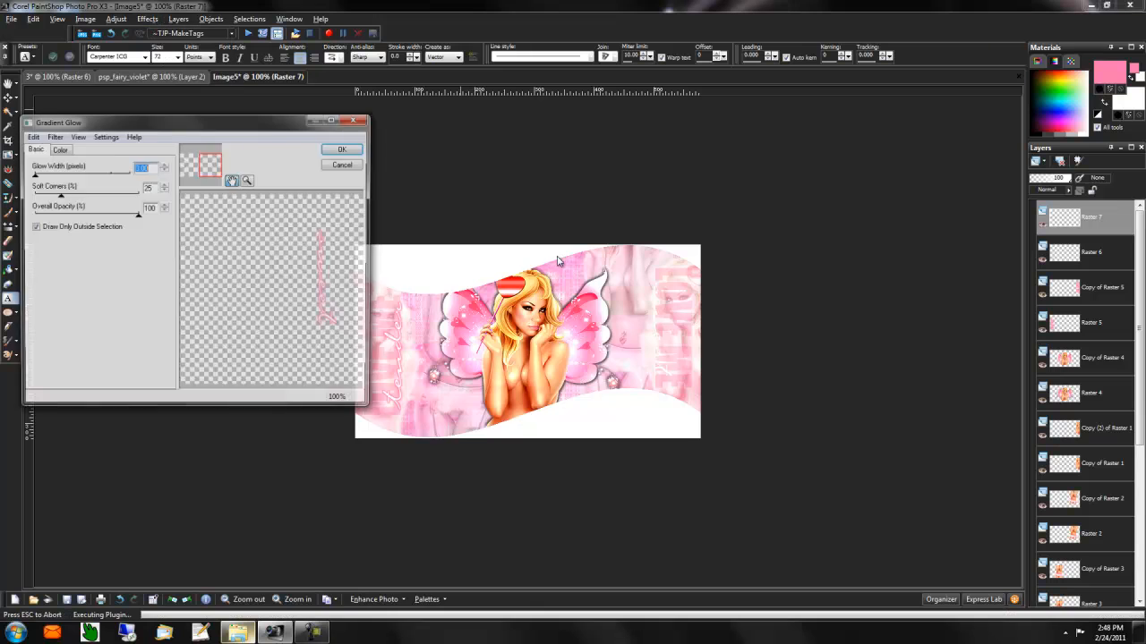
click(336, 150)
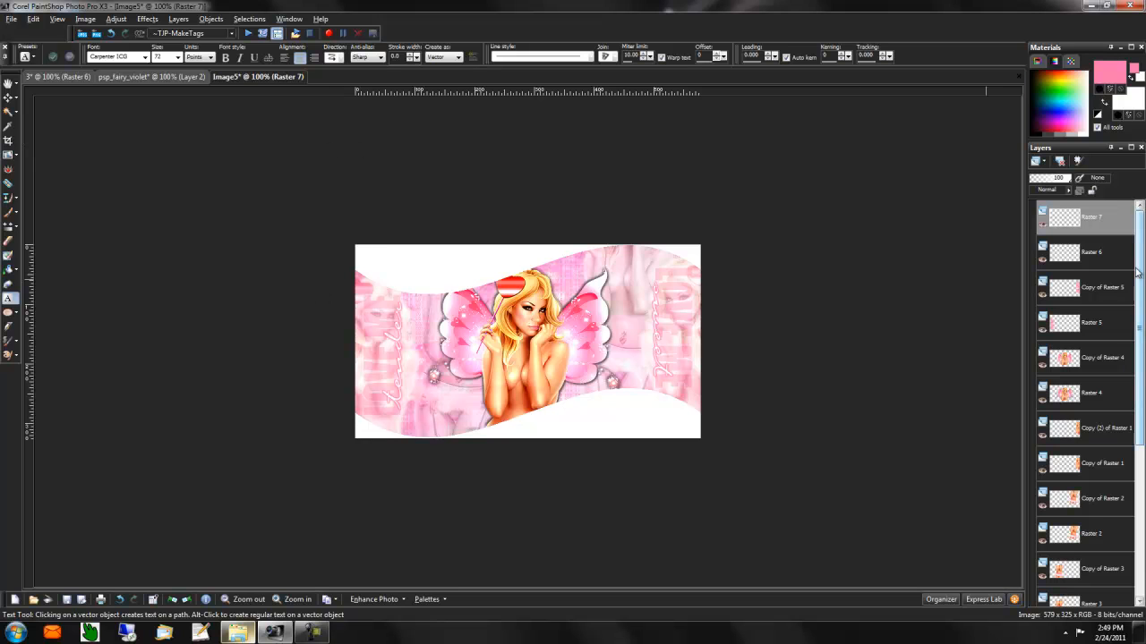
Step: Select the wave layer's contents by selecting all, floating and defloating, so the selection follows the wave shape
drag(1140, 271, 1139, 420)
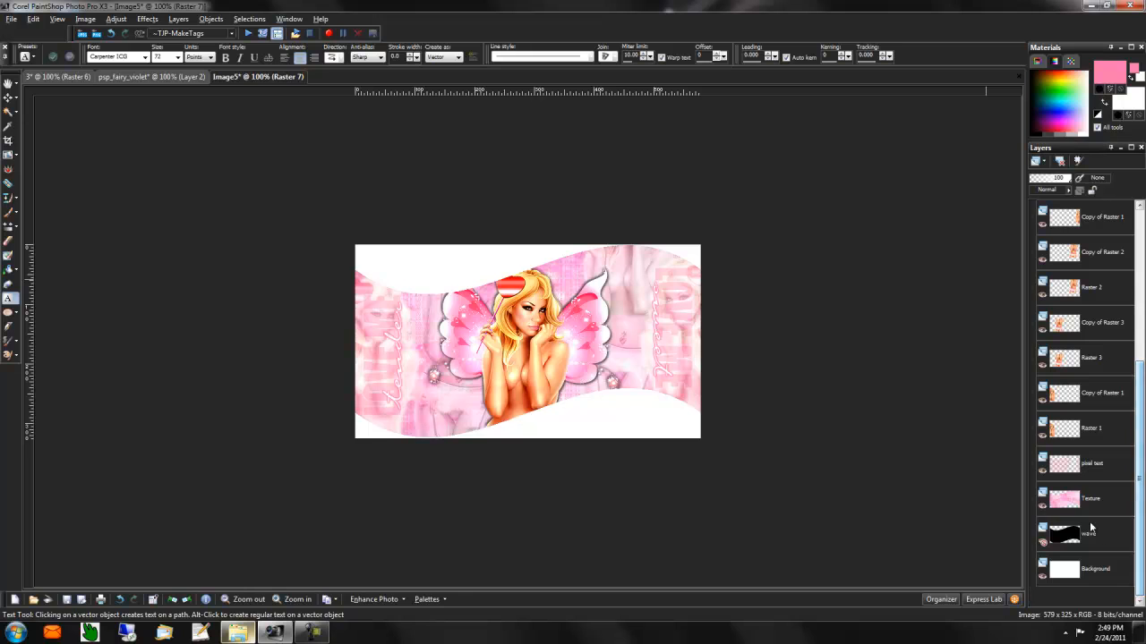
click(1071, 533)
key(ctrl+a)
key(ctrl+f)
key(ctrl+shift+f)
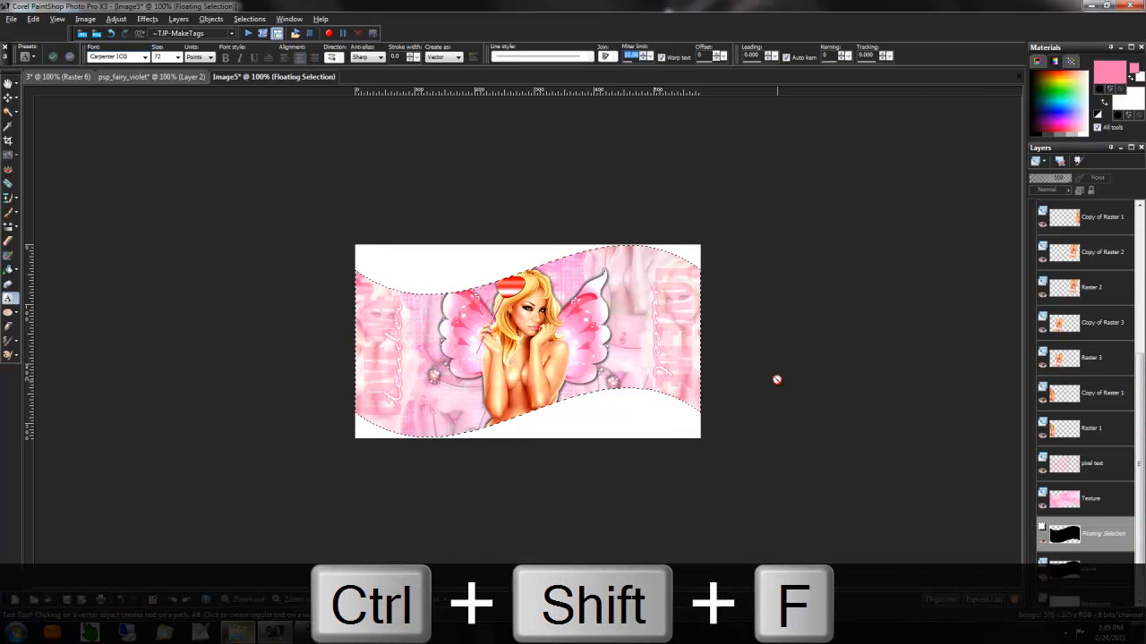
Step: Add a new raster layer with default settings above the topmost layer, Raster 7
drag(1140, 482, 1133, 259)
click(1099, 220)
click(1035, 161)
key(Return)
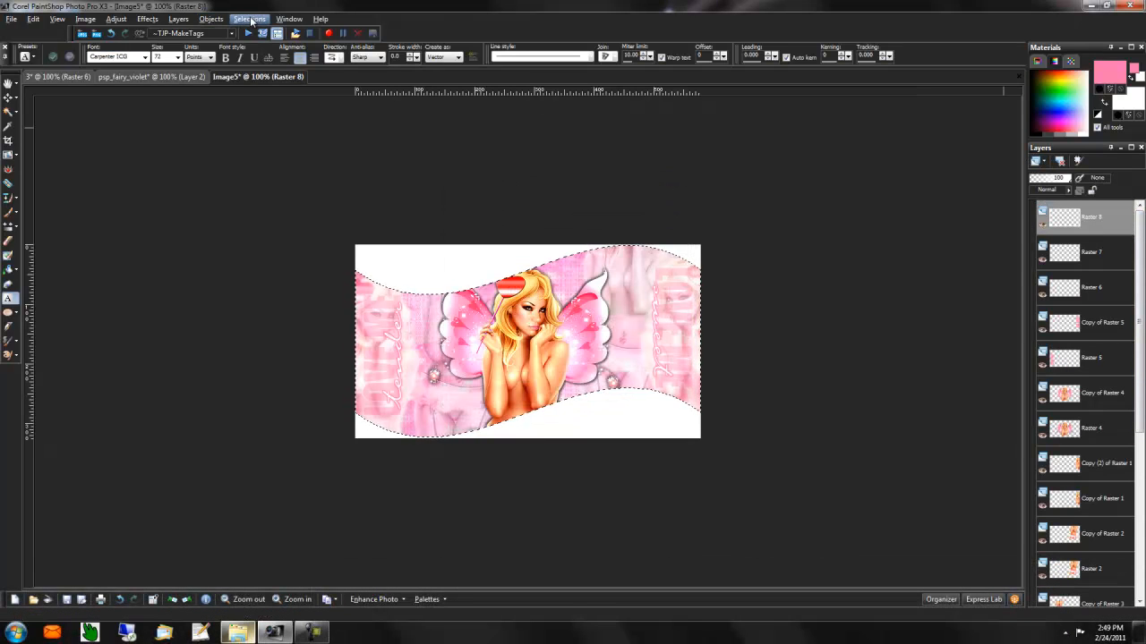
Step: Turn the wave selection into an anti-aliased inside border selection with a border width of 4
click(249, 19)
mouse_move(293, 109)
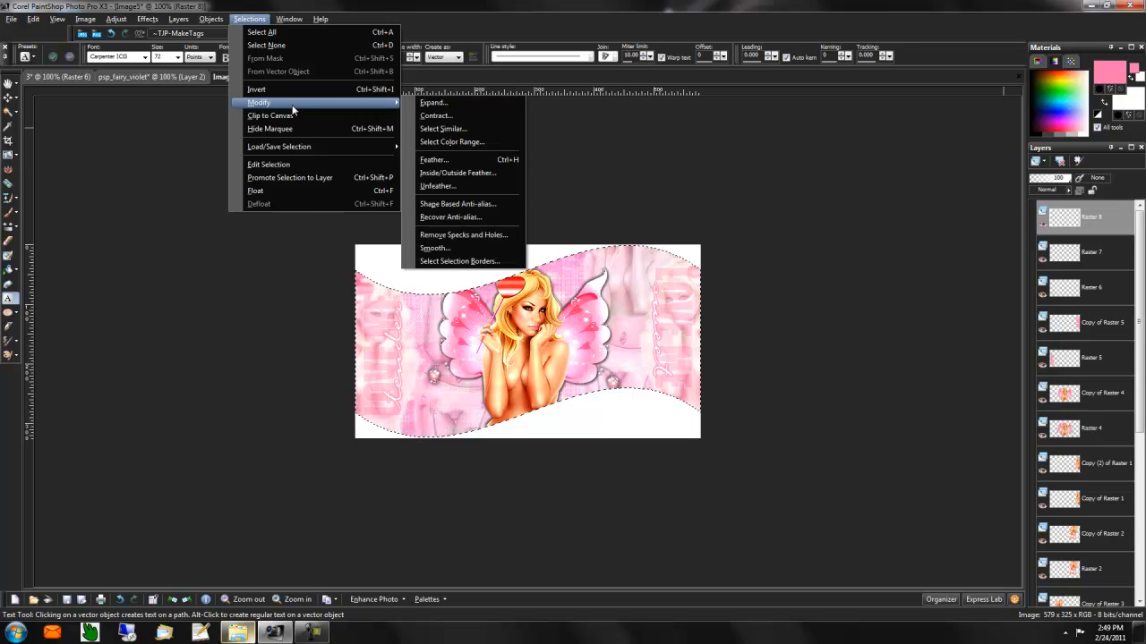
click(502, 261)
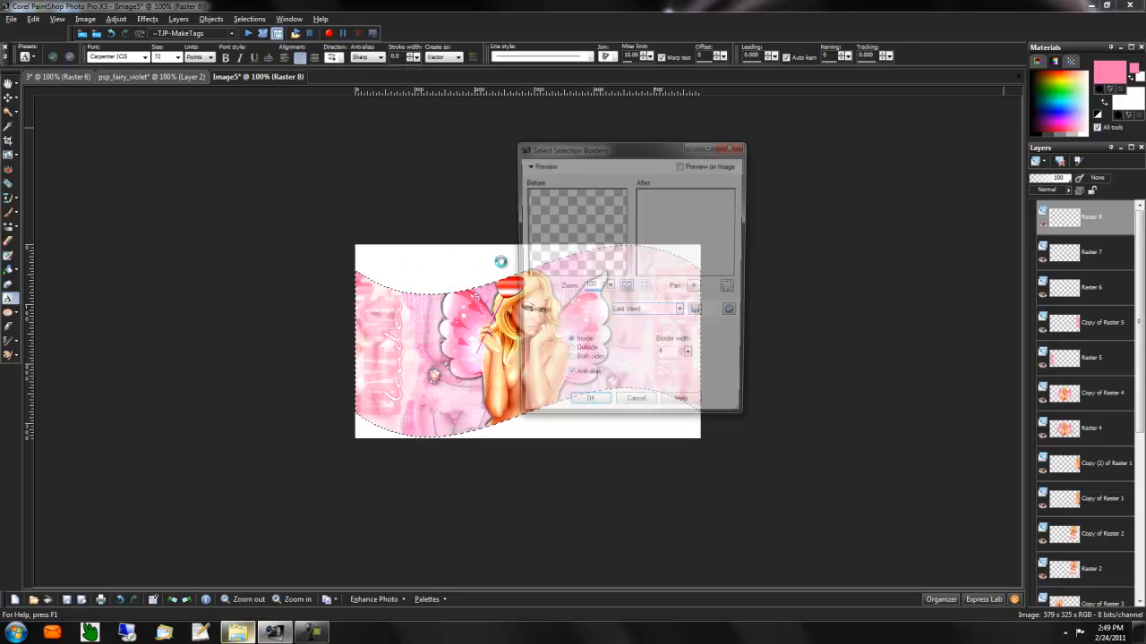
click(587, 409)
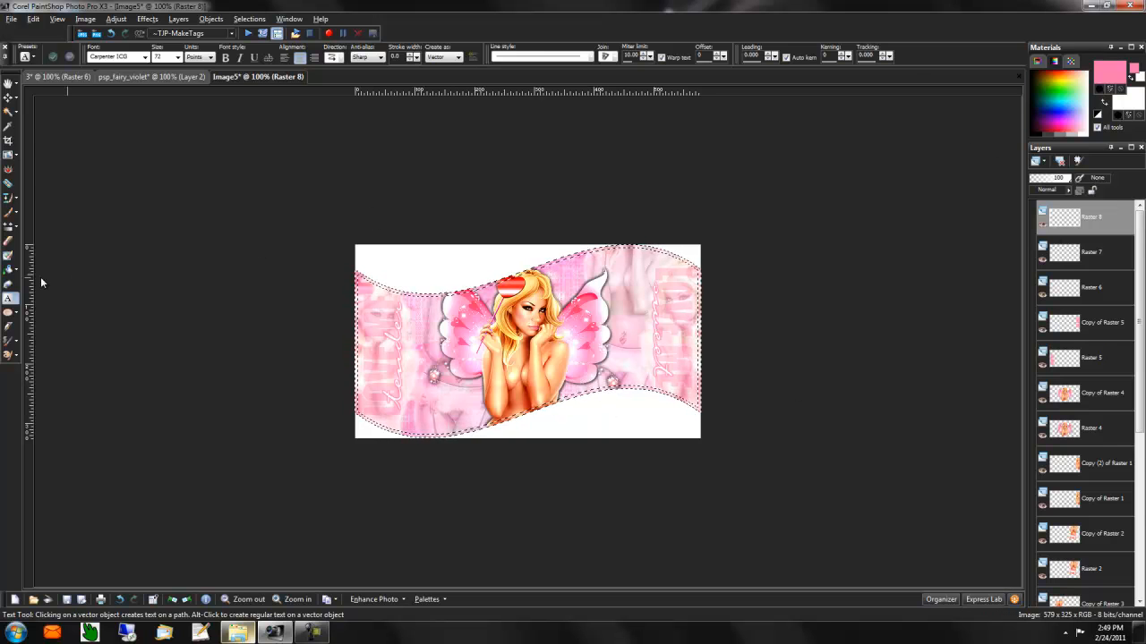
Step: Set the background material to the pink-white gradient with angle 315 and 4 repeats, flood fill the border selection with it, and deselect
click(8, 269)
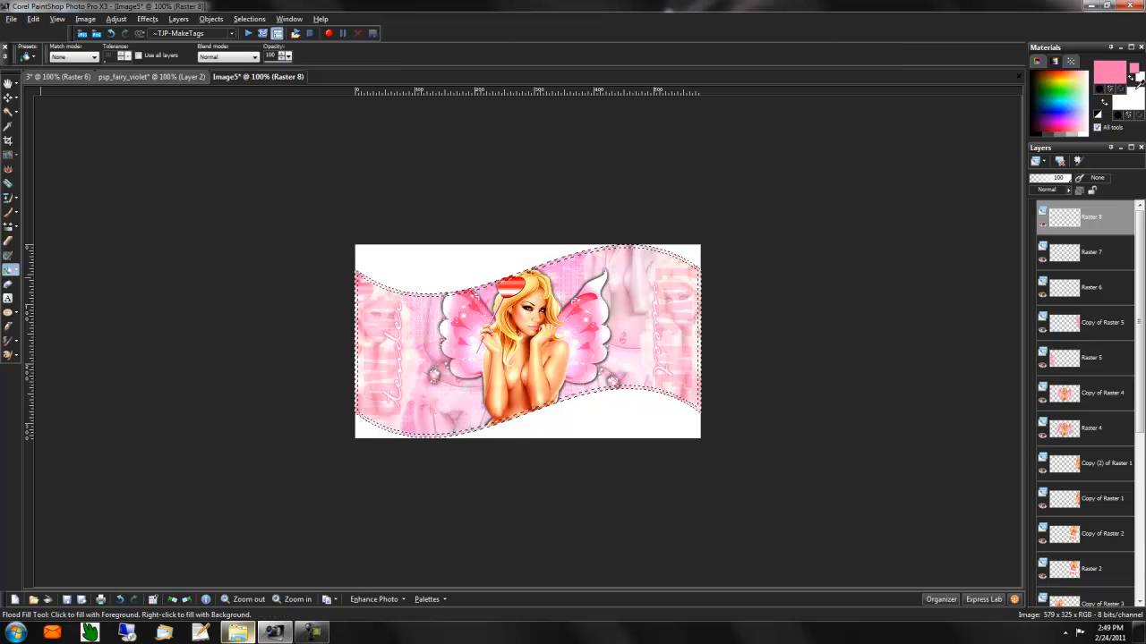
click(1127, 98)
click(159, 215)
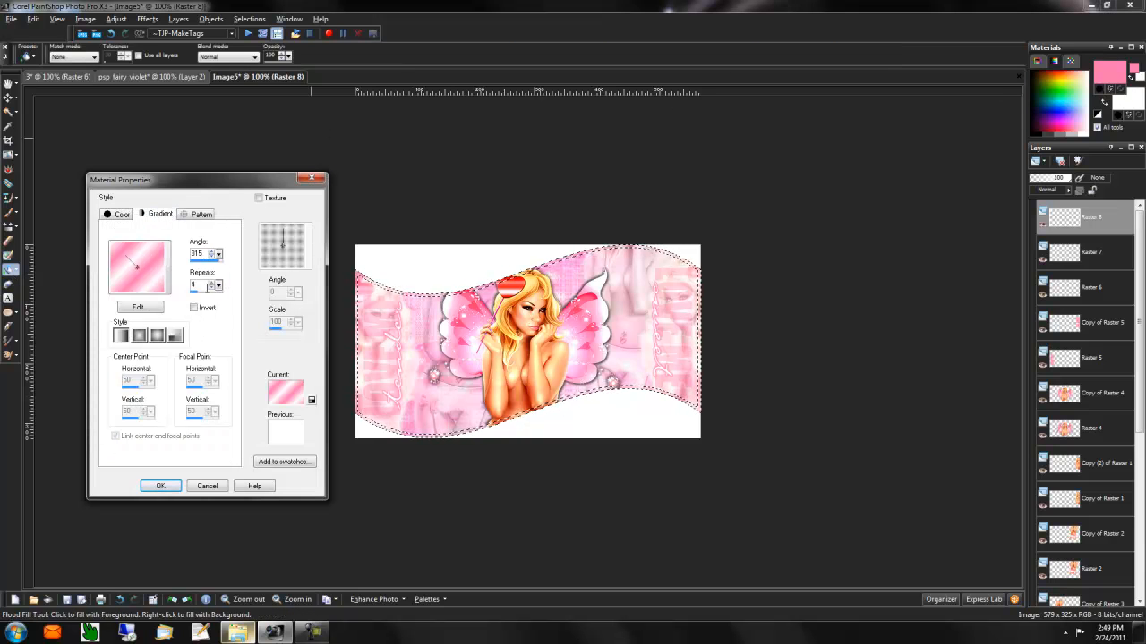
click(161, 485)
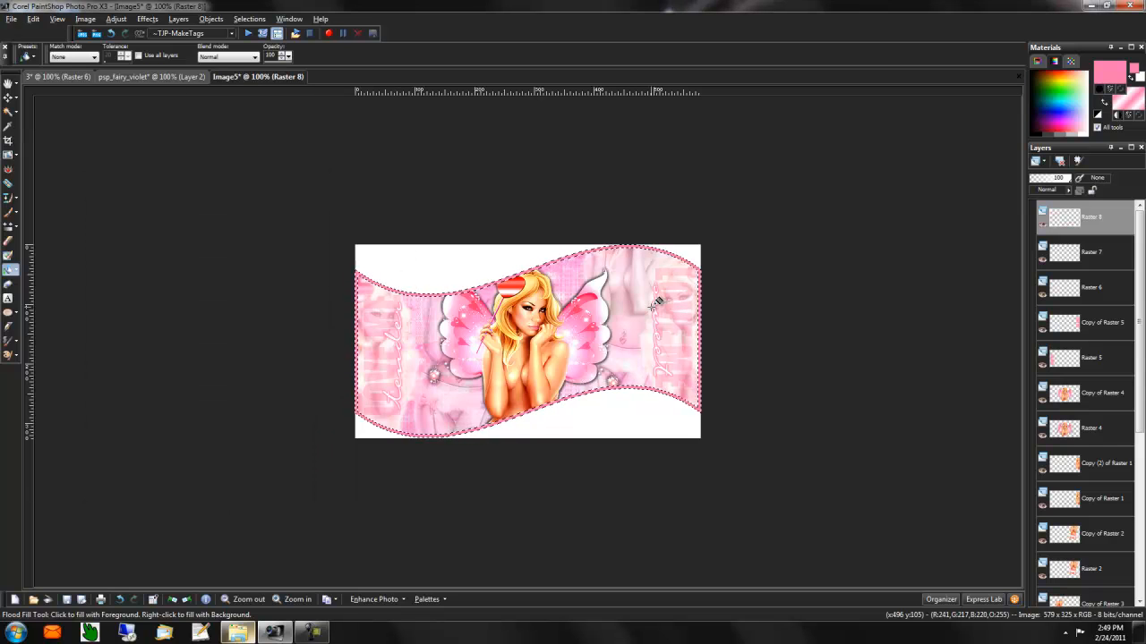
key(ctrl+z)
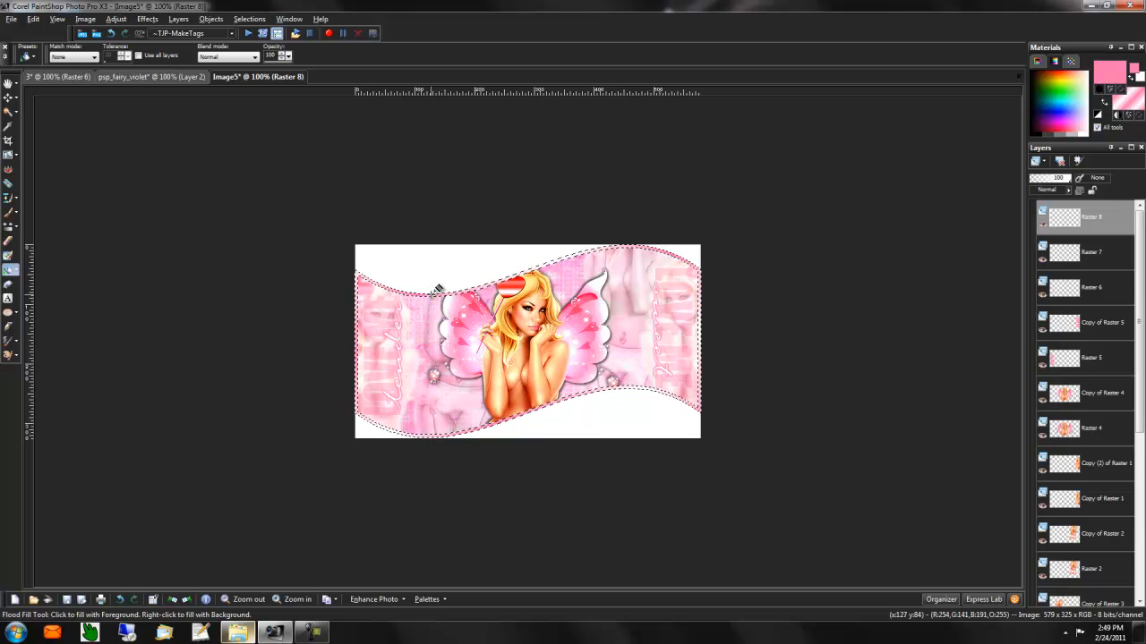
key(ctrl+d)
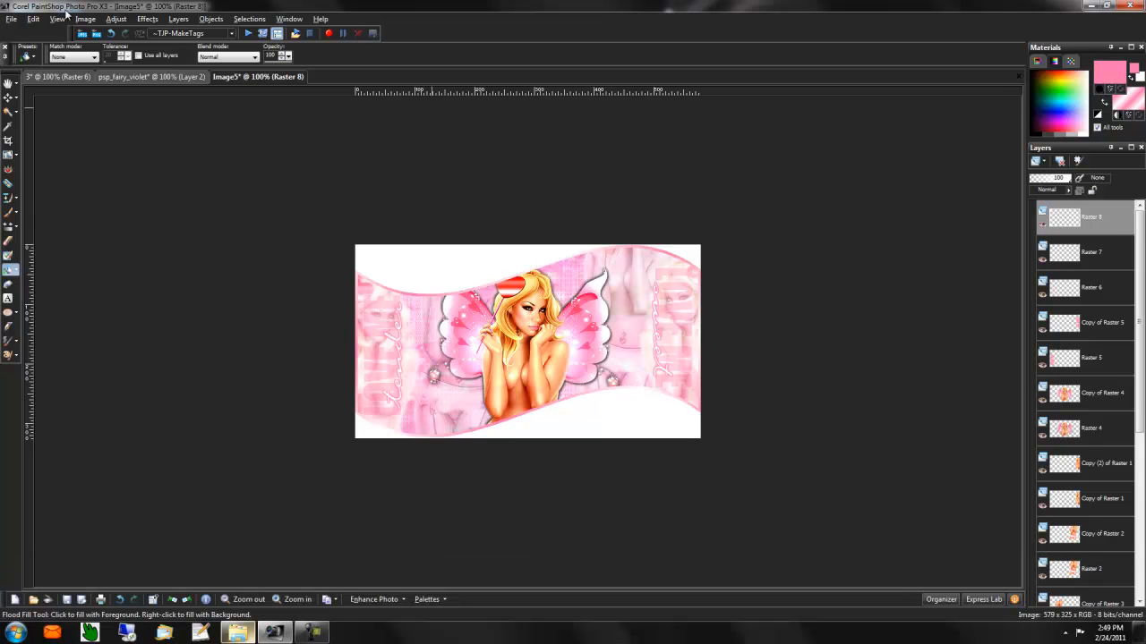
Step: Add 25% uniform monochrome noise to the wave border on Raster 8
click(116, 19)
mouse_move(192, 171)
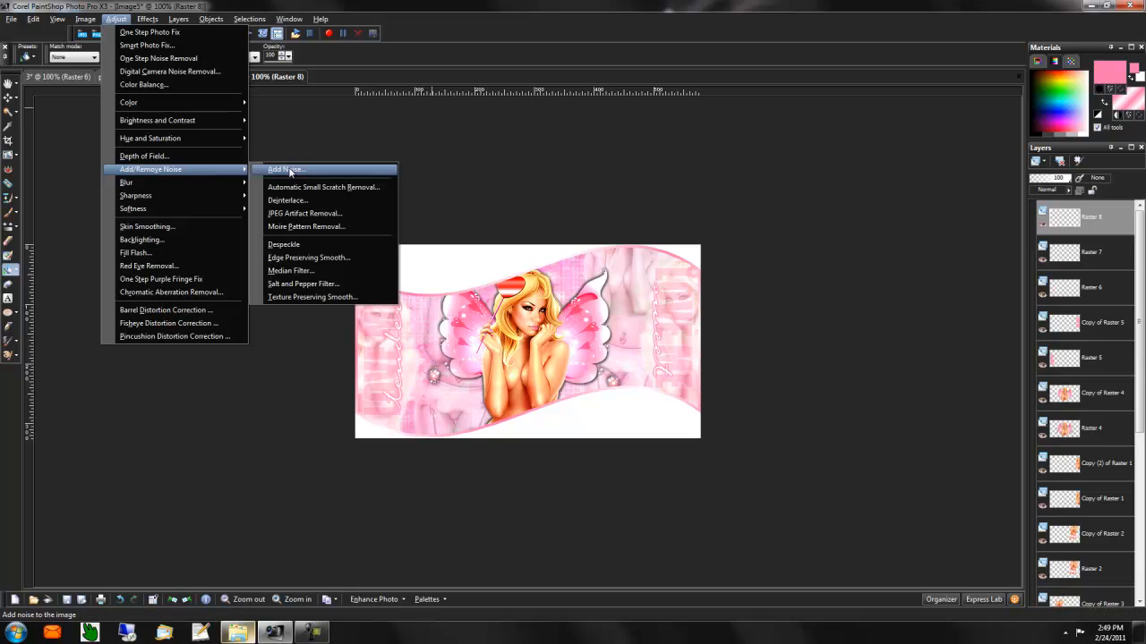
click(288, 166)
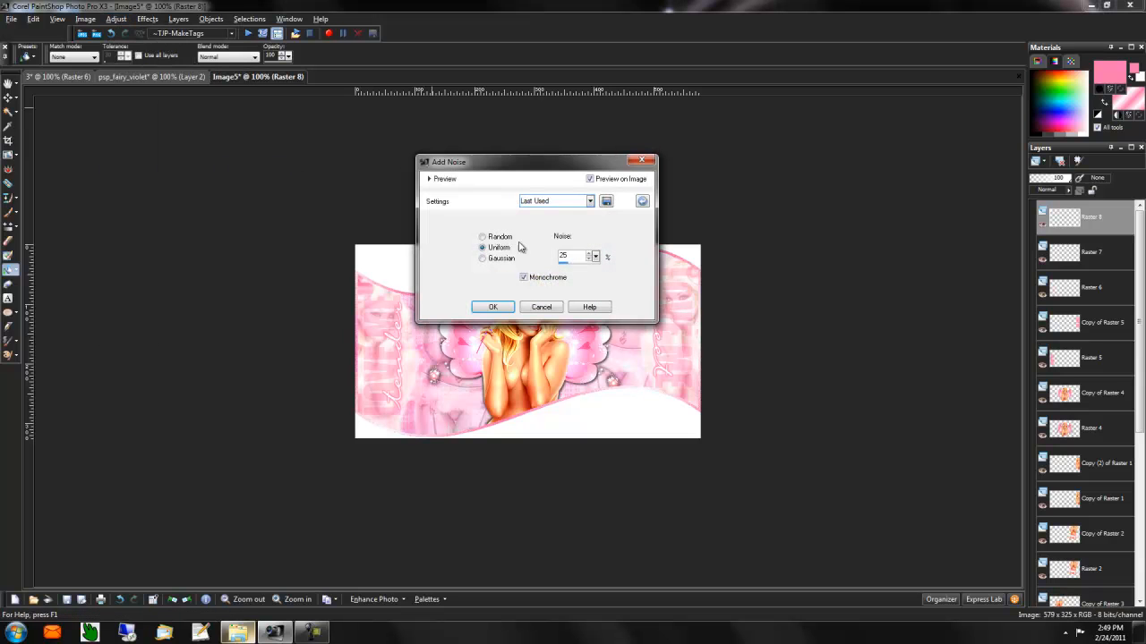
click(477, 307)
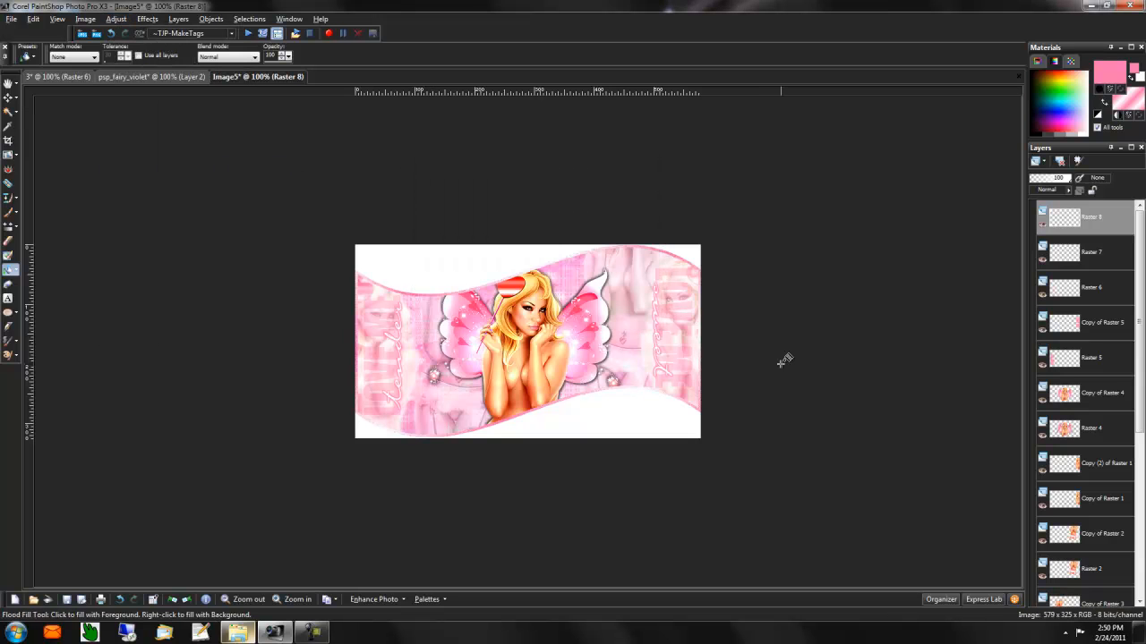